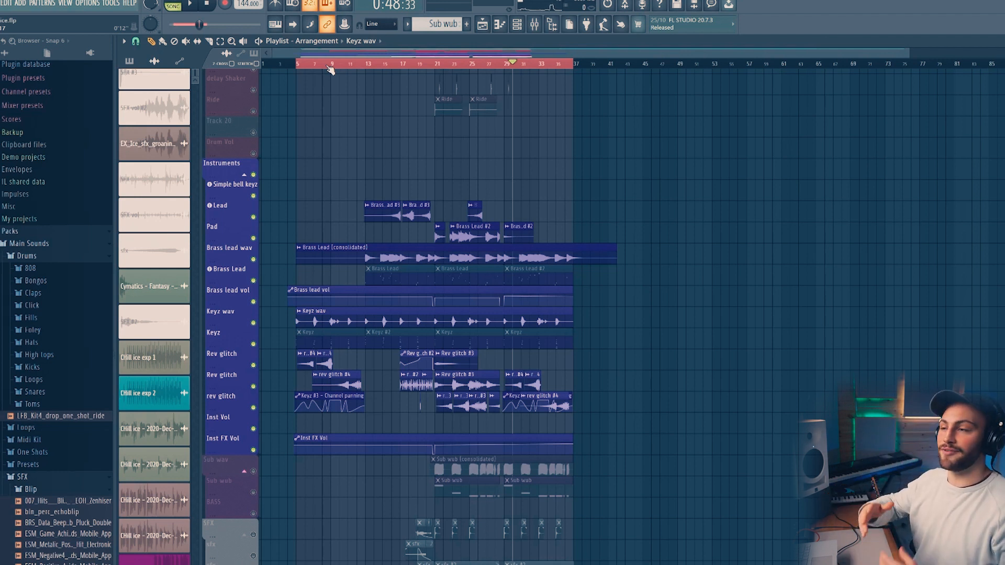
Play the instrument tracks through the opening section and into the brass lead's entrance.
key("space")
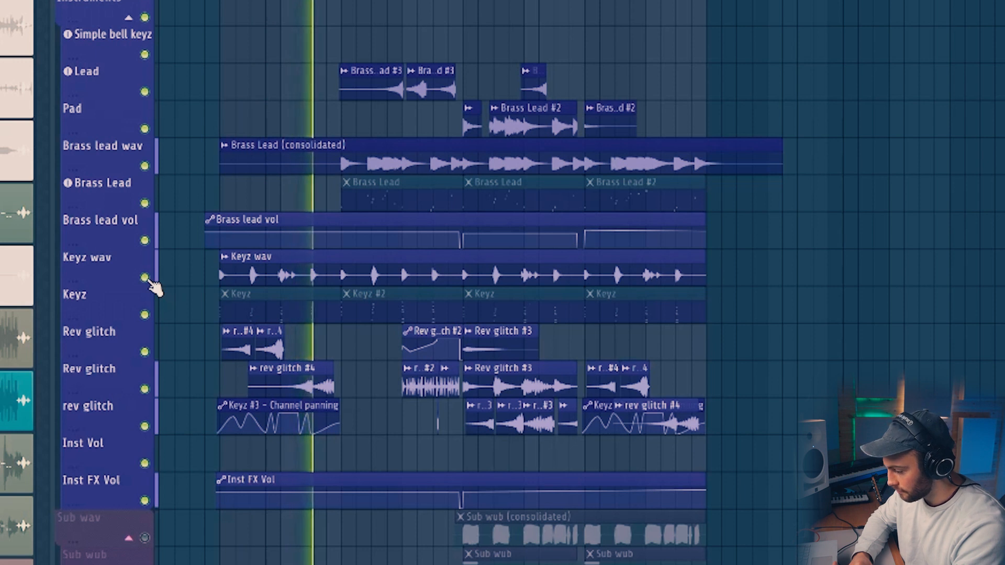
scroll(236, 304, "up", 5)
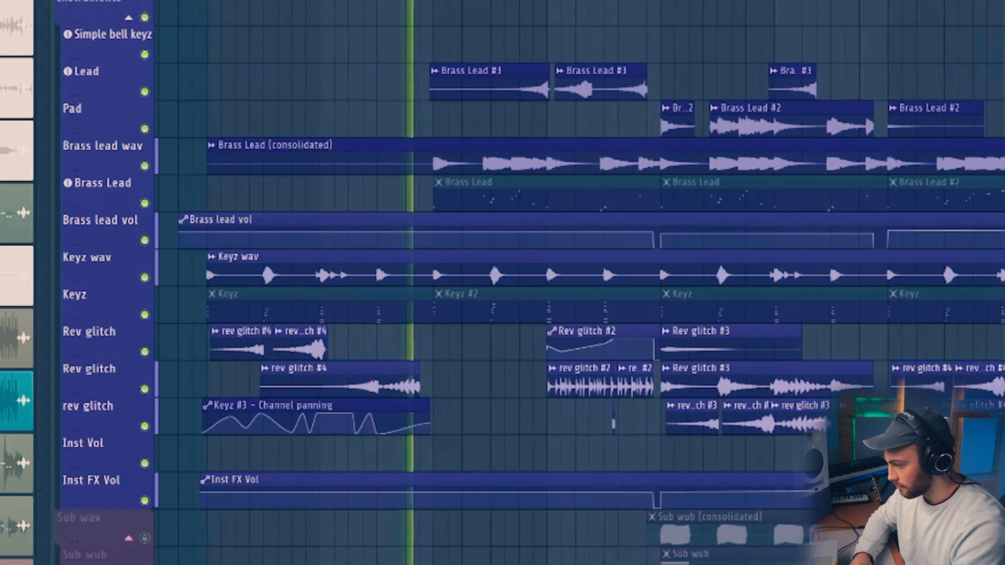
scroll(235, 304, "down", 1)
scroll(235, 304, "down", 4)
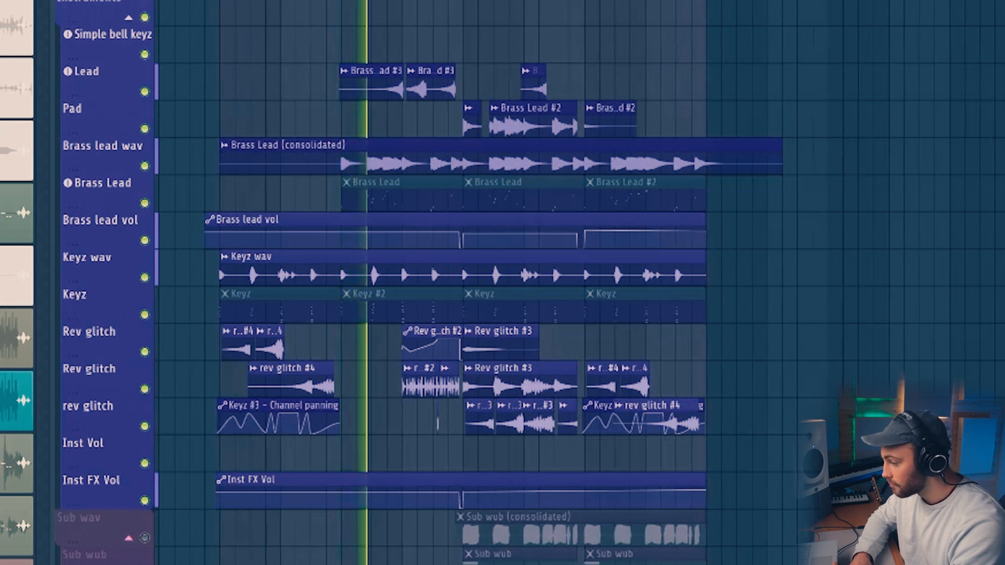
Solo the Keyz wav track and play its opening notes.
right_click(144, 277)
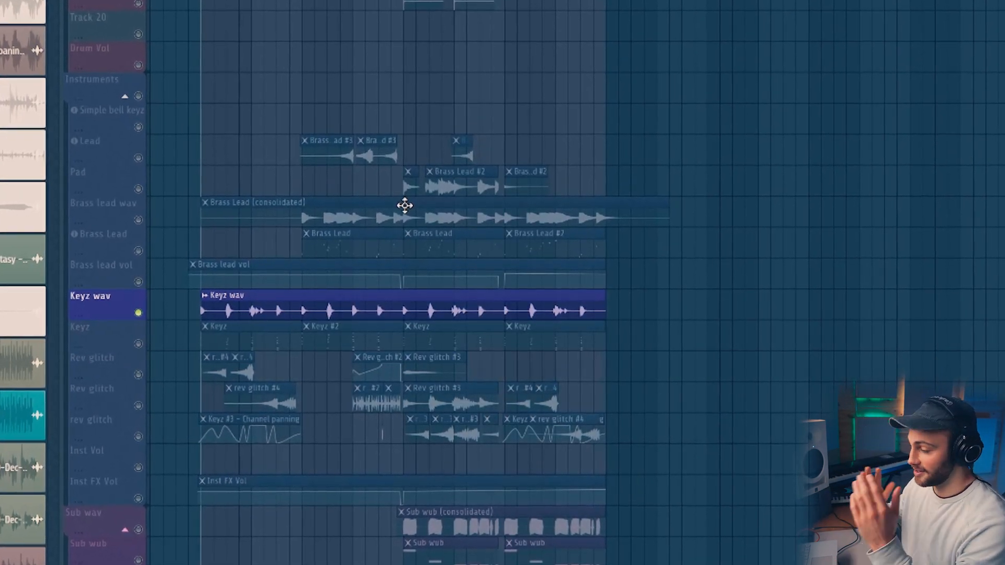
key("space")
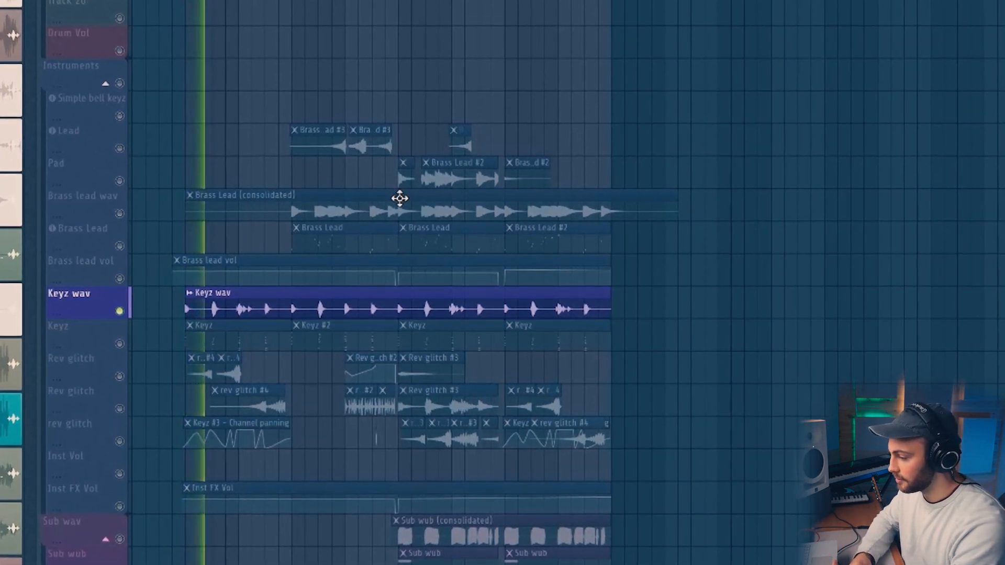
key("space")
Unmute the first and third rev glitch tracks and play them together with Keyz wav from bar 5.
left_click(113, 386)
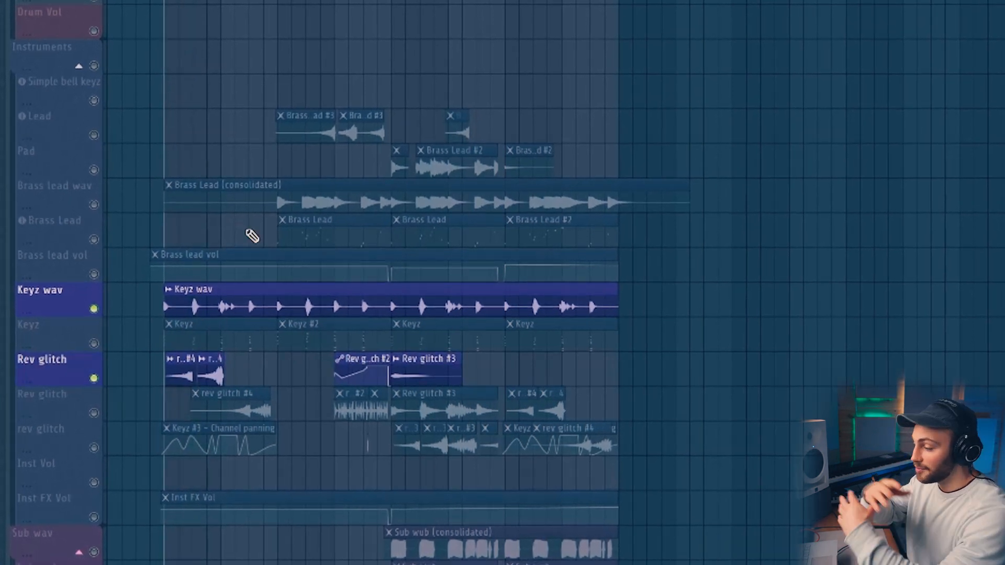
key("space")
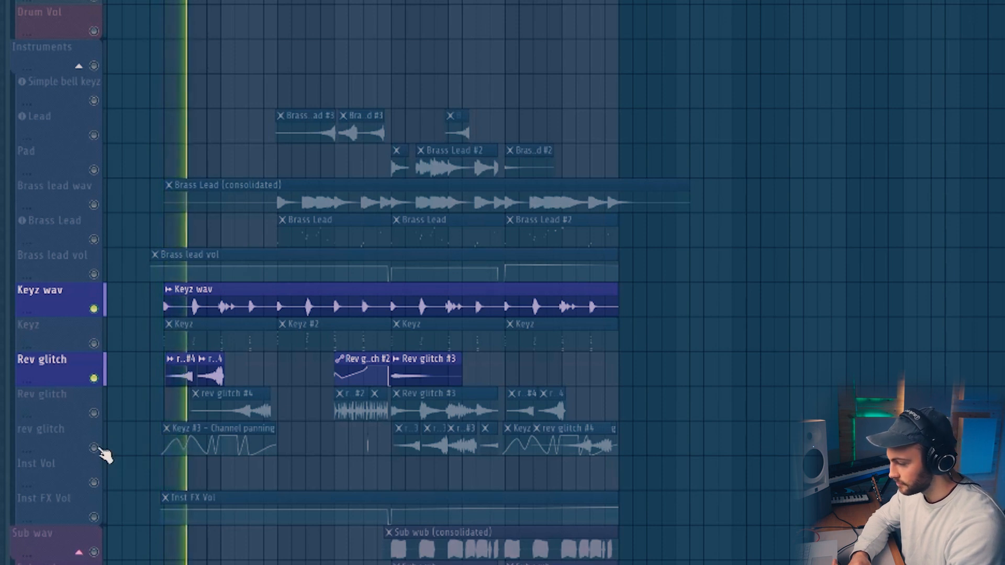
left_click(102, 453)
key("space")
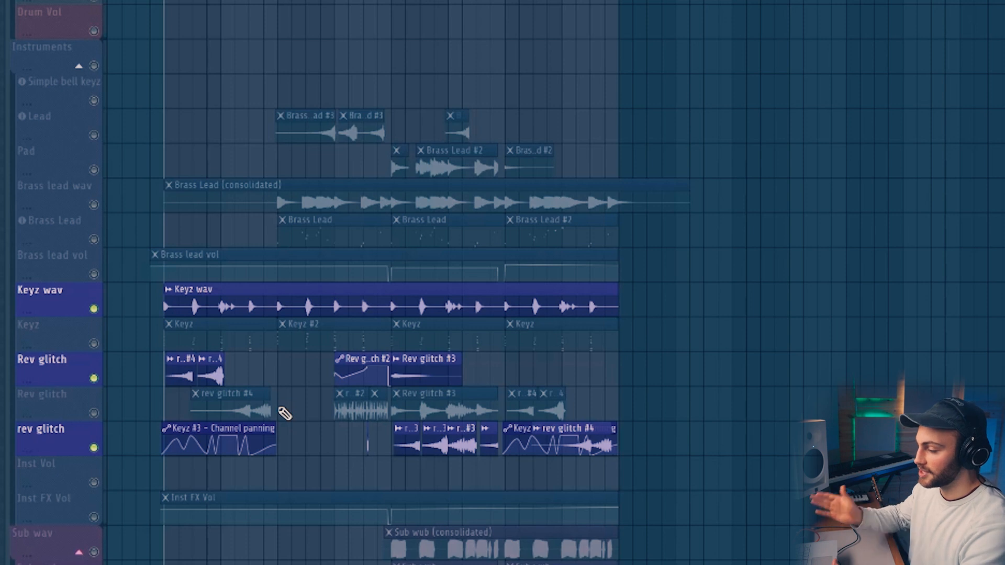
scroll(180, 108, "up", 5)
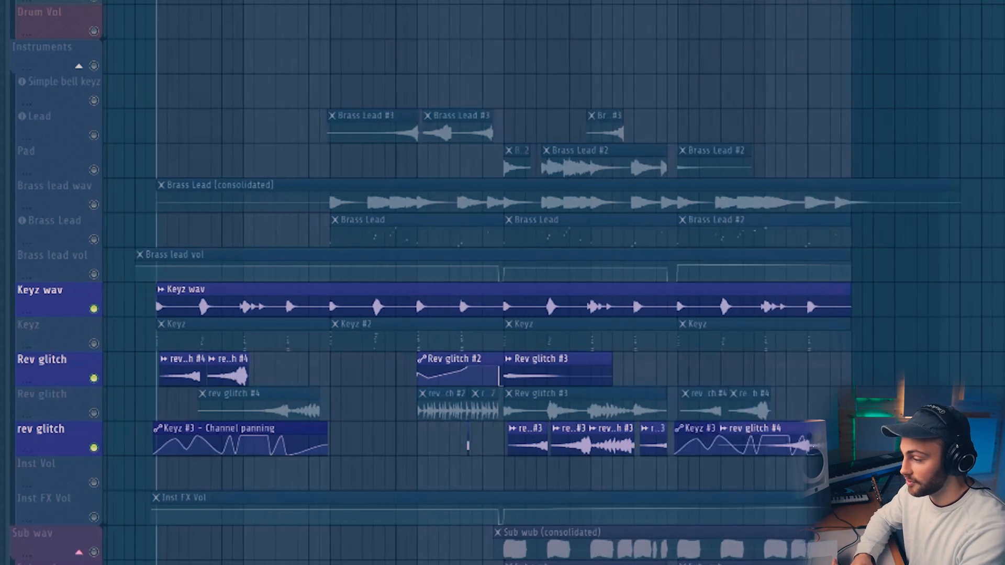
scroll(167, 188, "up", 2)
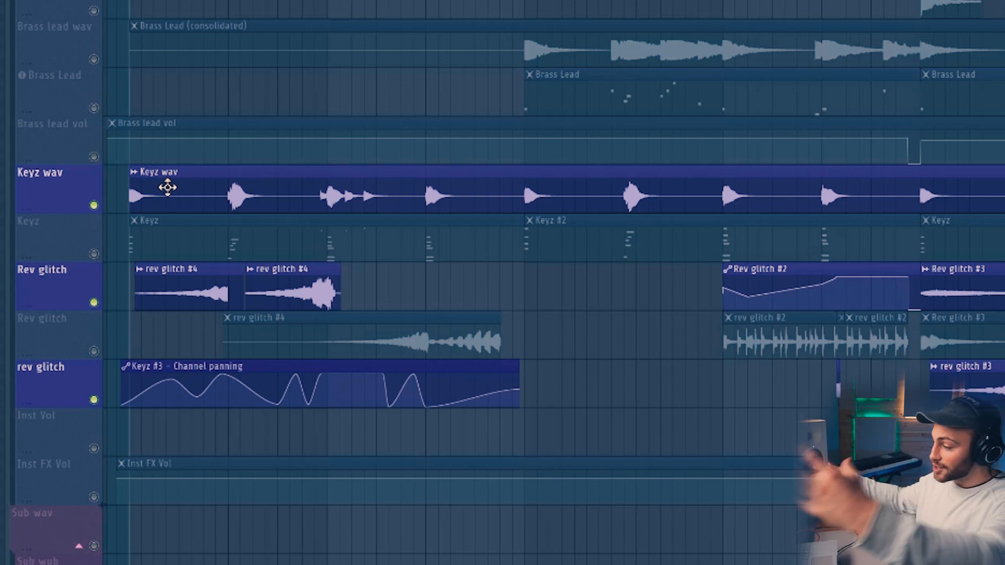
key("space")
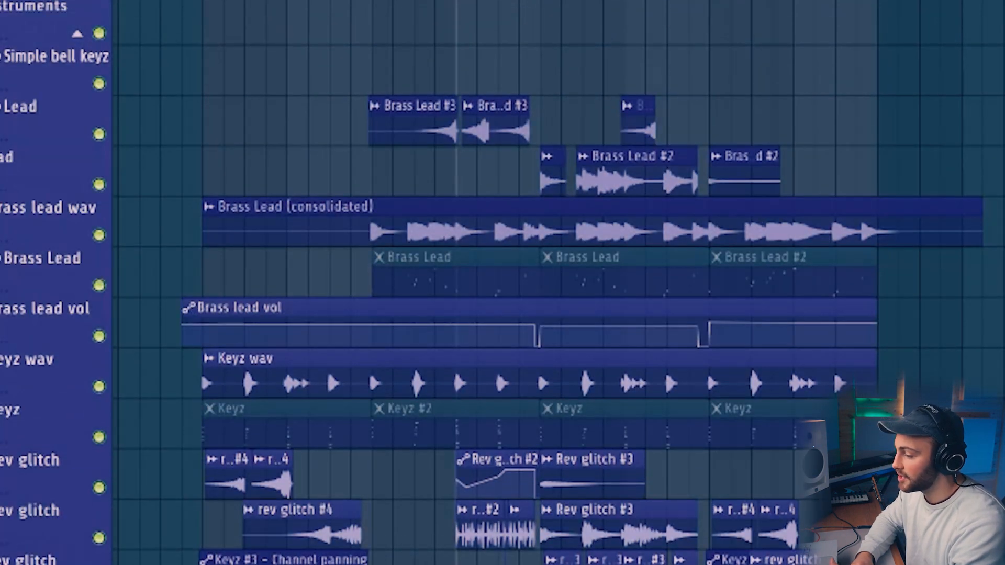
Play all instrument tracks from bar 12 through the brass lead clips and into the section after bar 17.
left_click(350, 1)
key("space")
scroll(393, 209, "up", 4)
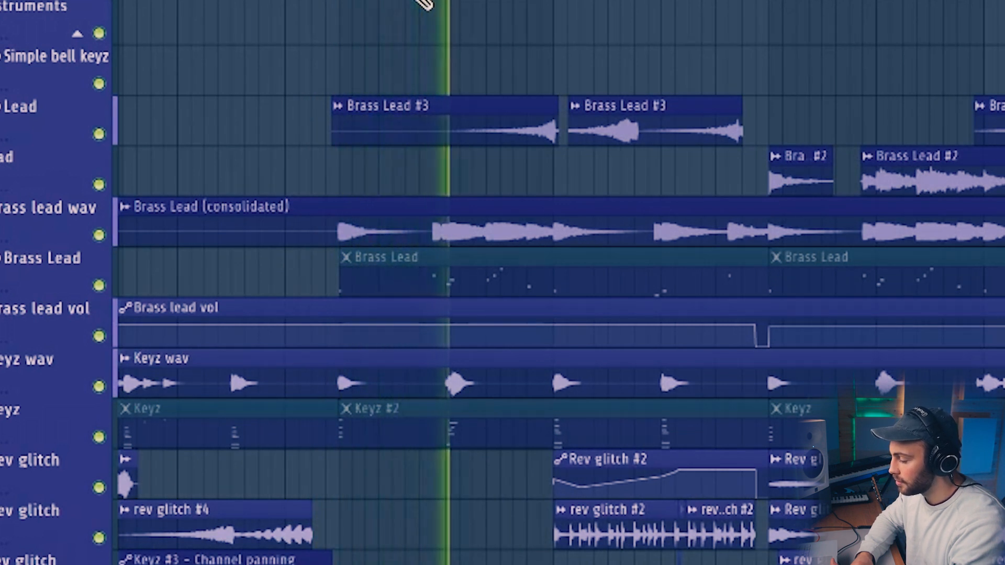
scroll(597, 370, "down", 3)
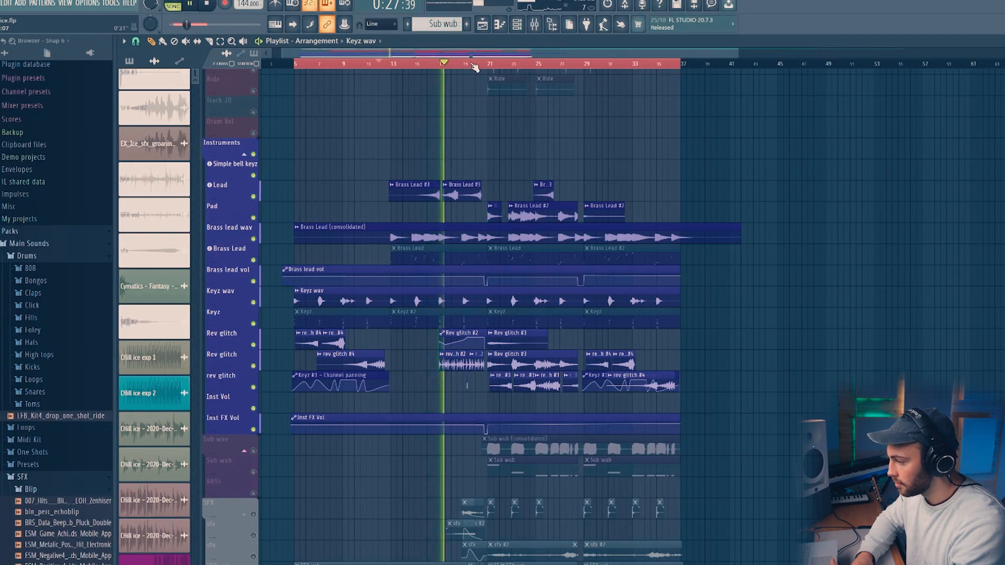
scroll(475, 67, "up", 4)
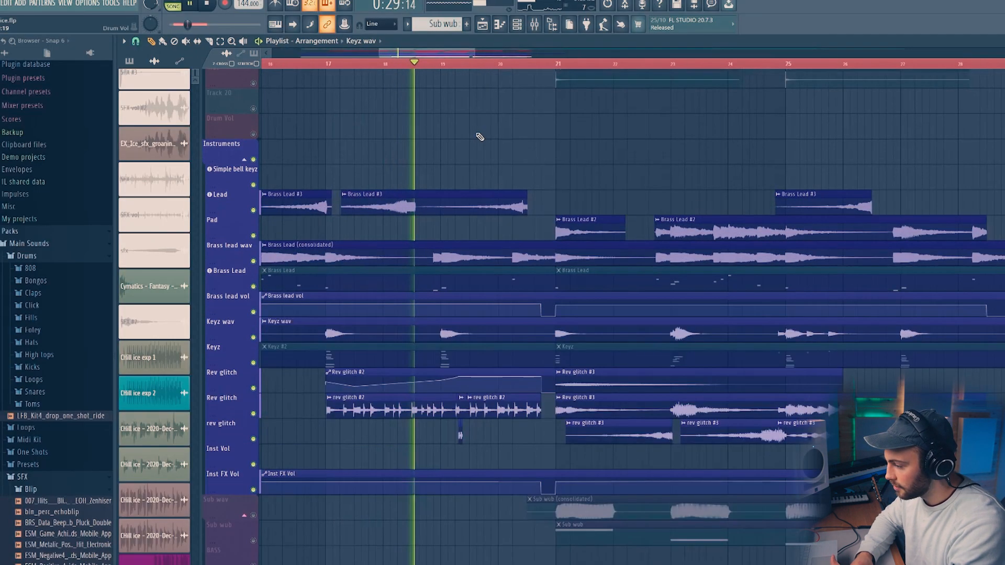
scroll(479, 144, "down", 5)
scroll(475, 157, "up", 1)
scroll(475, 157, "up", 3)
key("space")
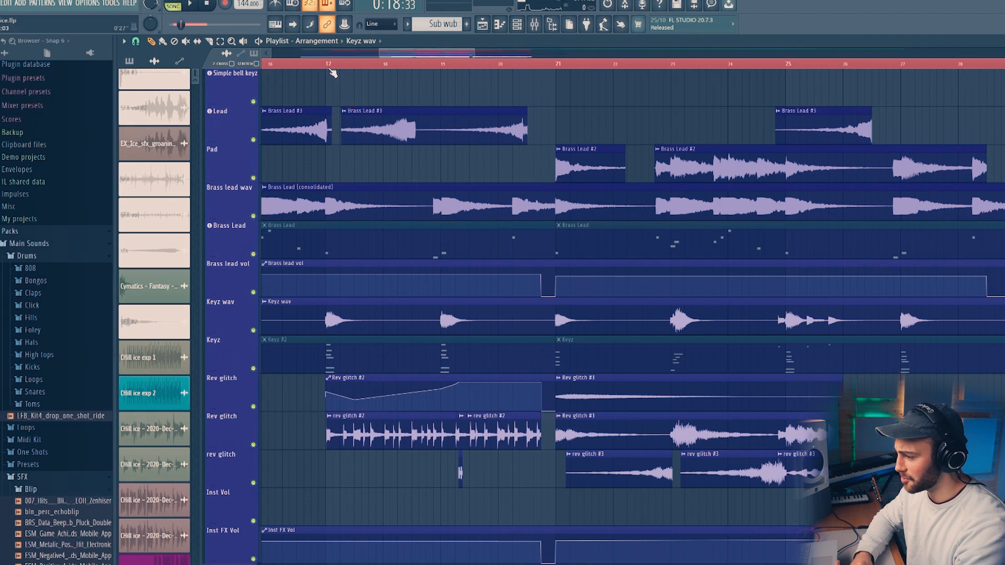
Play the chopped rev glitch #2 clips and their automation from bar 17.
scroll(329, 65, "left", 1)
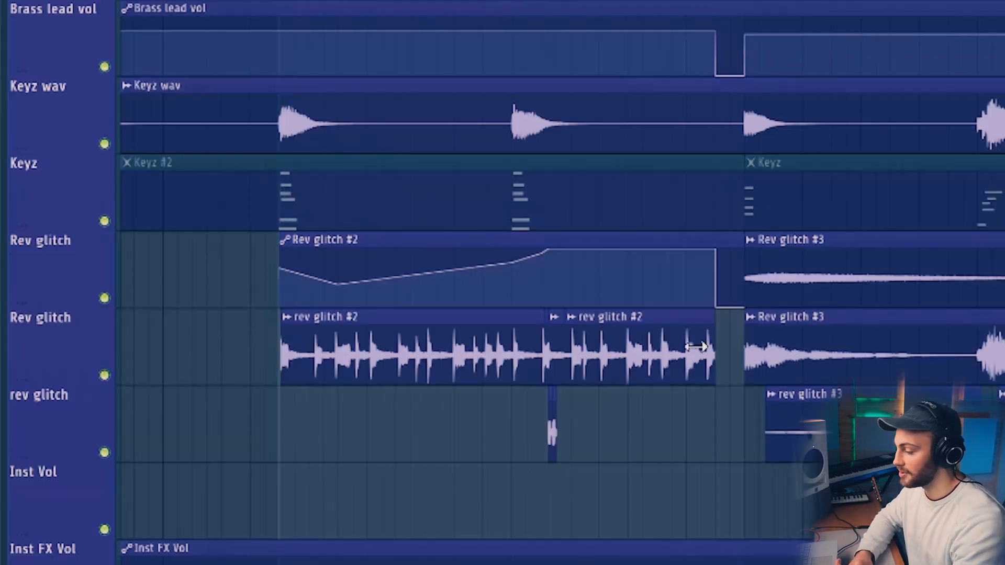
key("space")
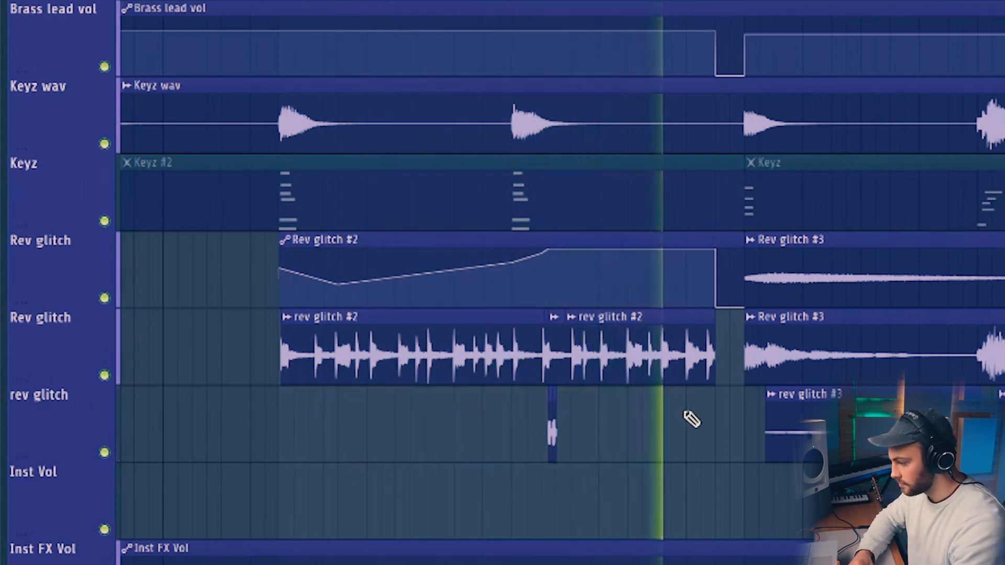
key("space")
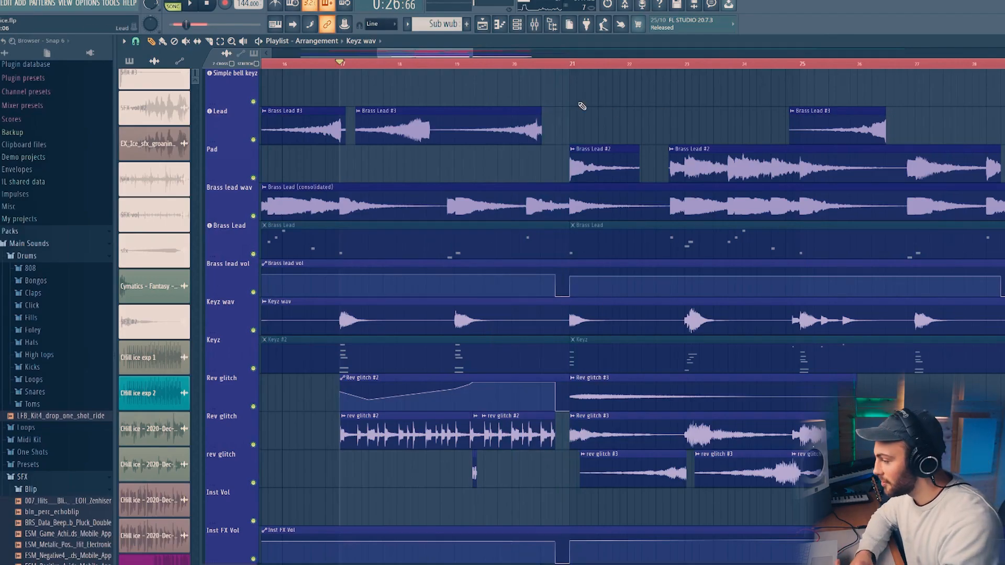
Play the instrument tracks from bar 21 and into the section starting at bar 29.
left_click(572, 64)
key("space")
scroll(572, 65, "down", 5)
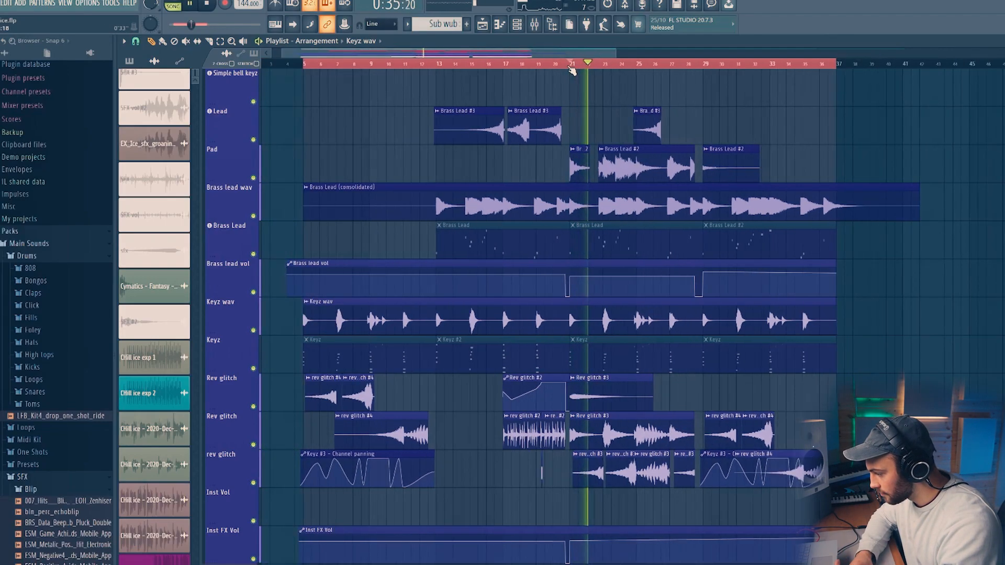
scroll(572, 71, "down", 3)
scroll(628, 73, "down", 3)
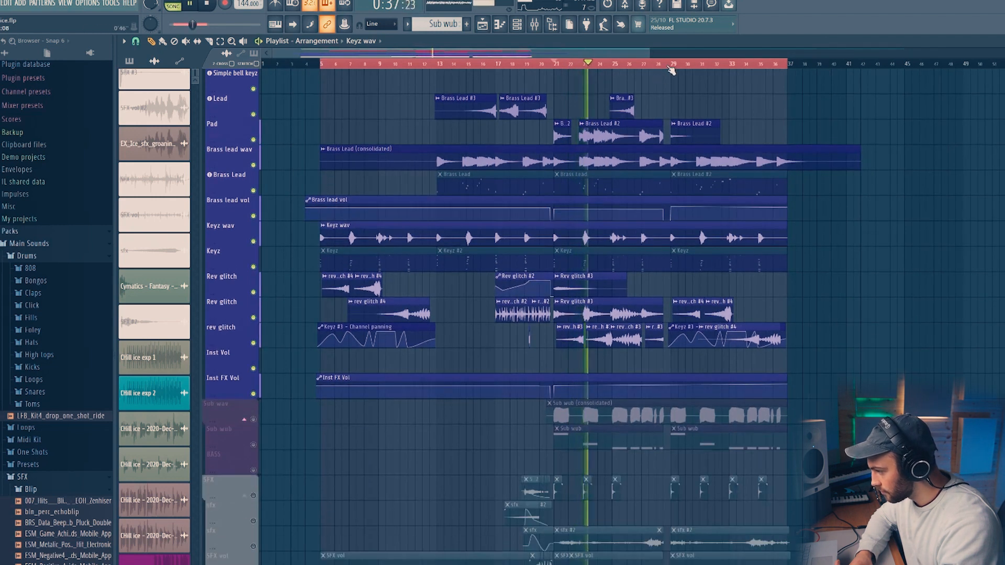
scroll(666, 72, "down", 3)
scroll(649, 91, "down", 2)
scroll(628, 124, "up", 2)
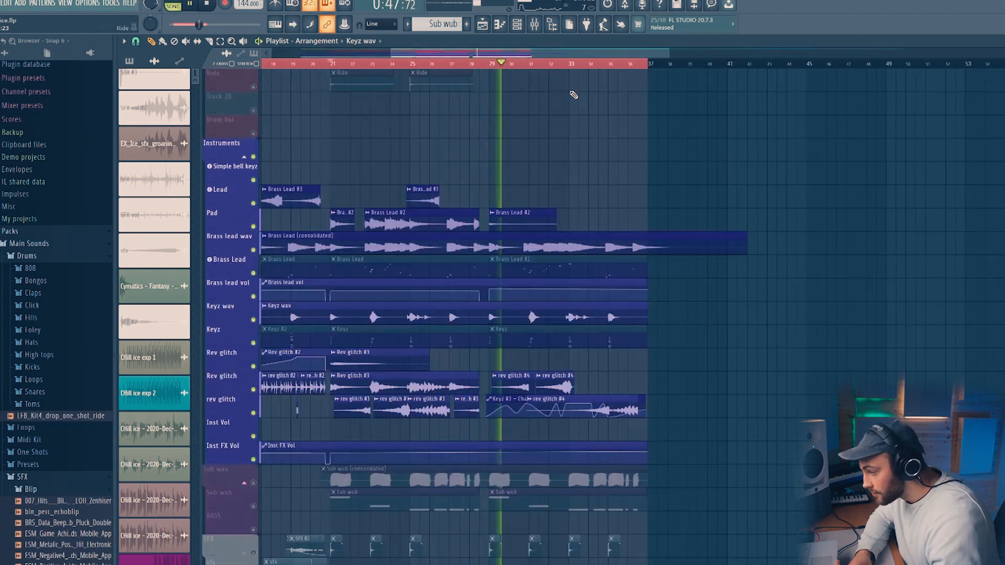
key("space")
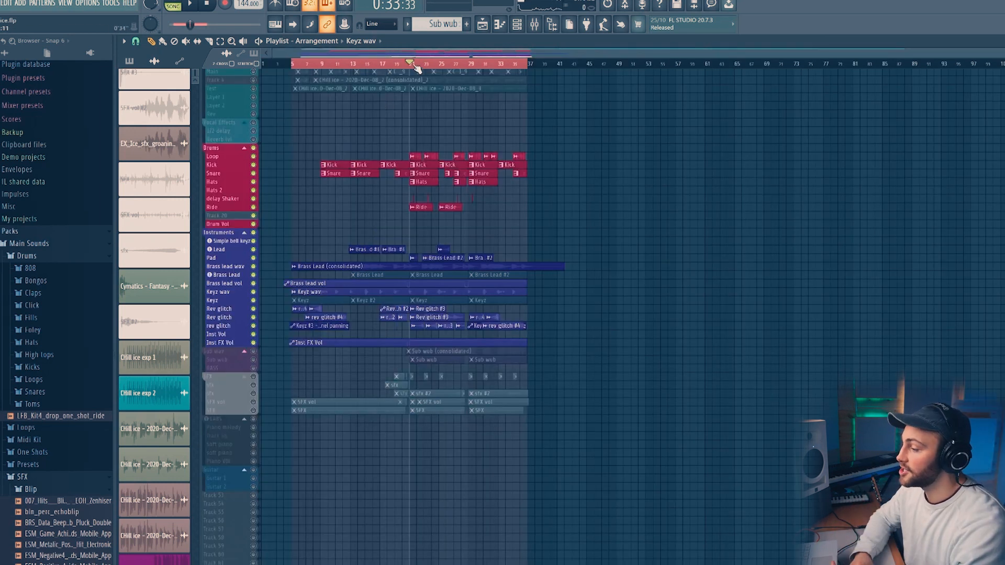
Play the drum and instrument tracks together from bar 13 towards the section at bar 21.
scroll(416, 68, "up", 3)
scroll(416, 67, "up", 3)
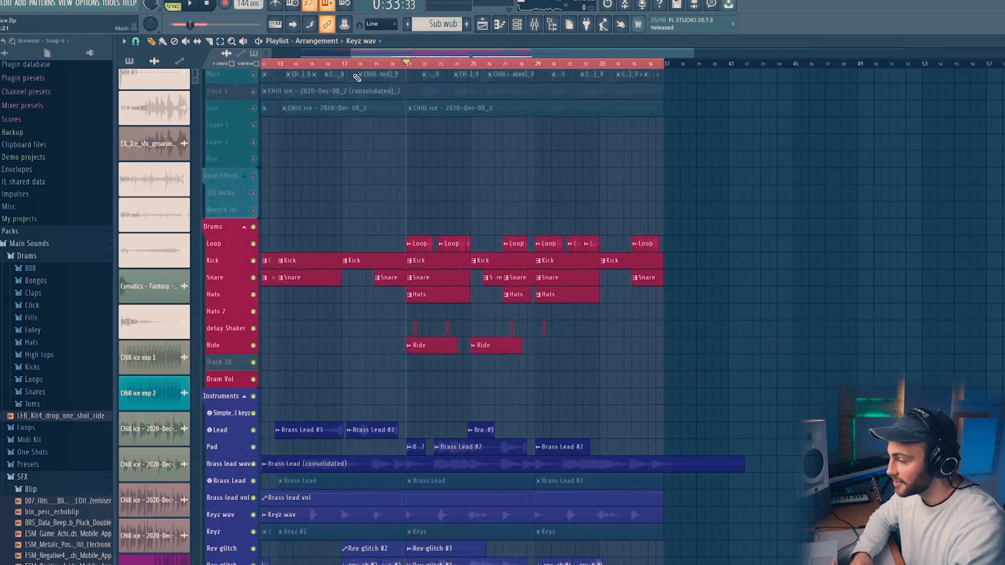
scroll(345, 68, "down", 4)
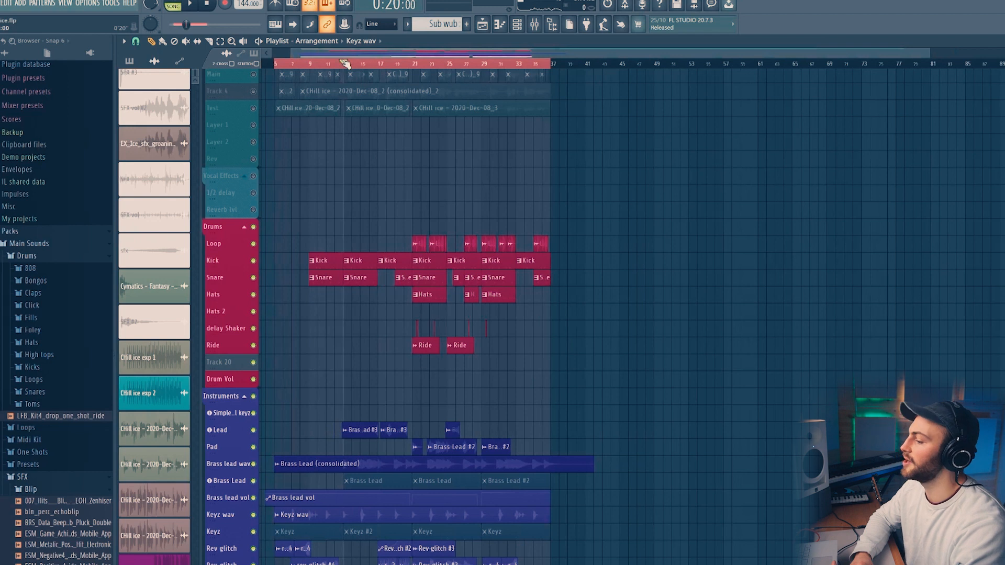
scroll(351, 65, "up", 4)
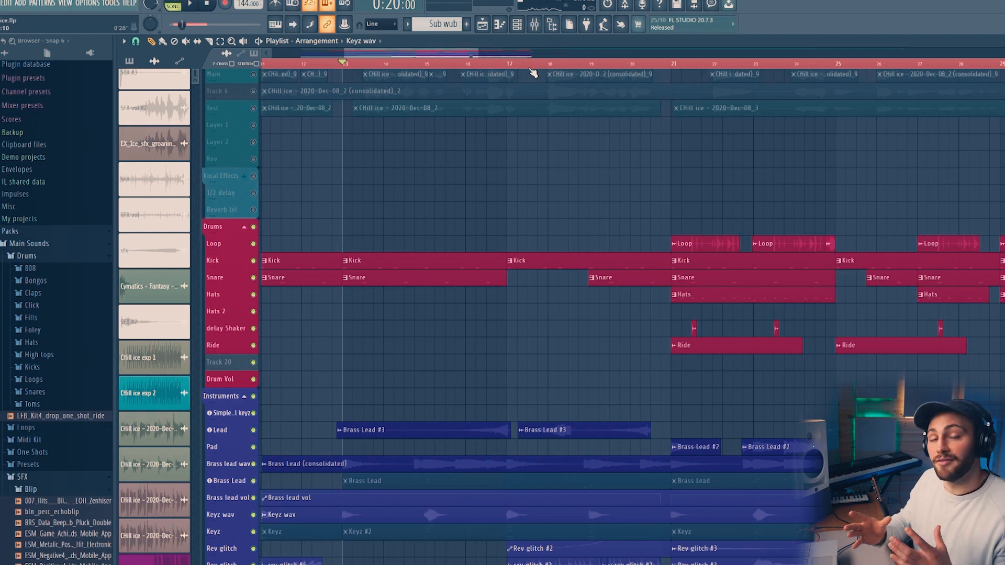
key("space")
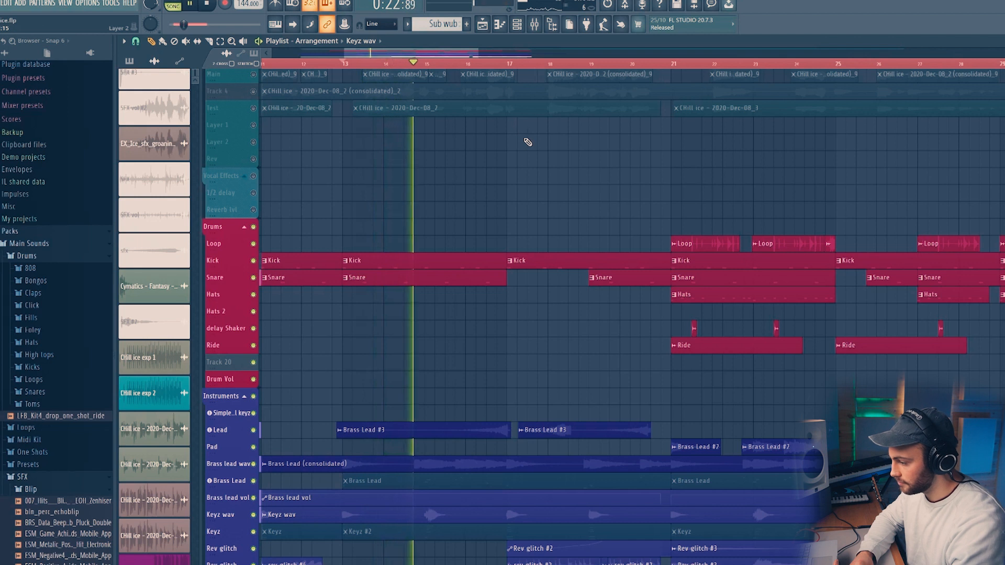
scroll(529, 202, "down", 2, "alt")
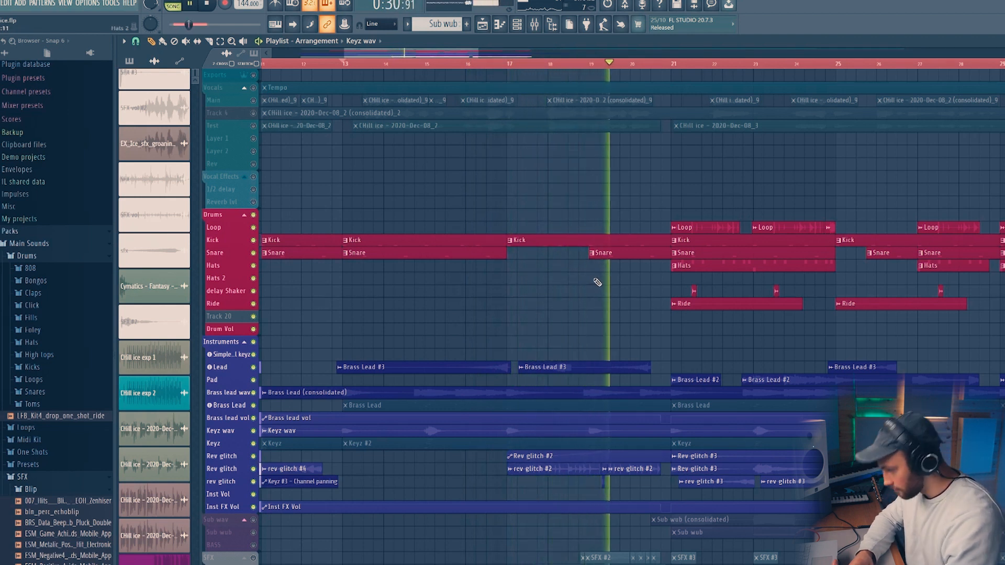
scroll(598, 281, "up", 2, "alt")
scroll(599, 283, "up", 2, "alt")
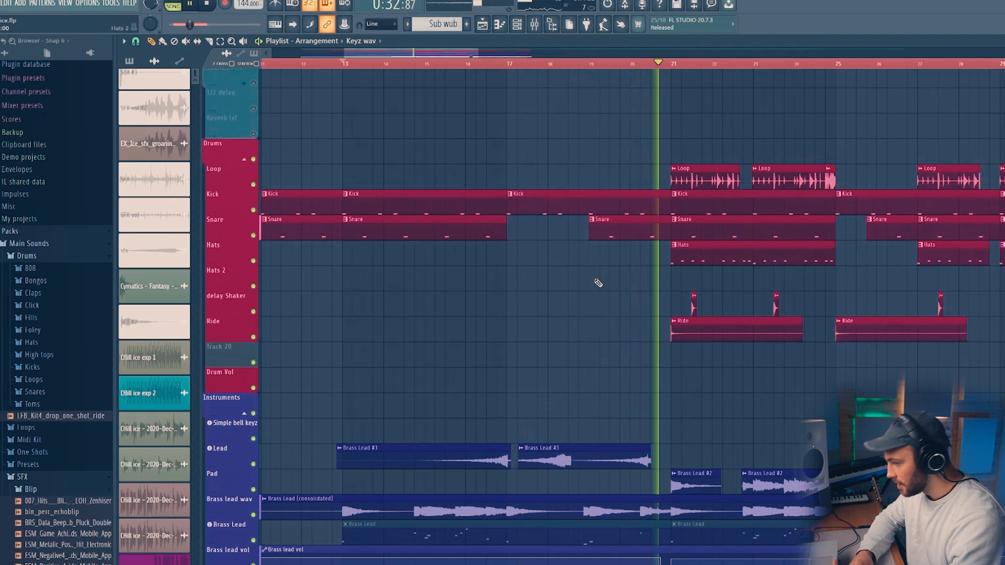
key("space")
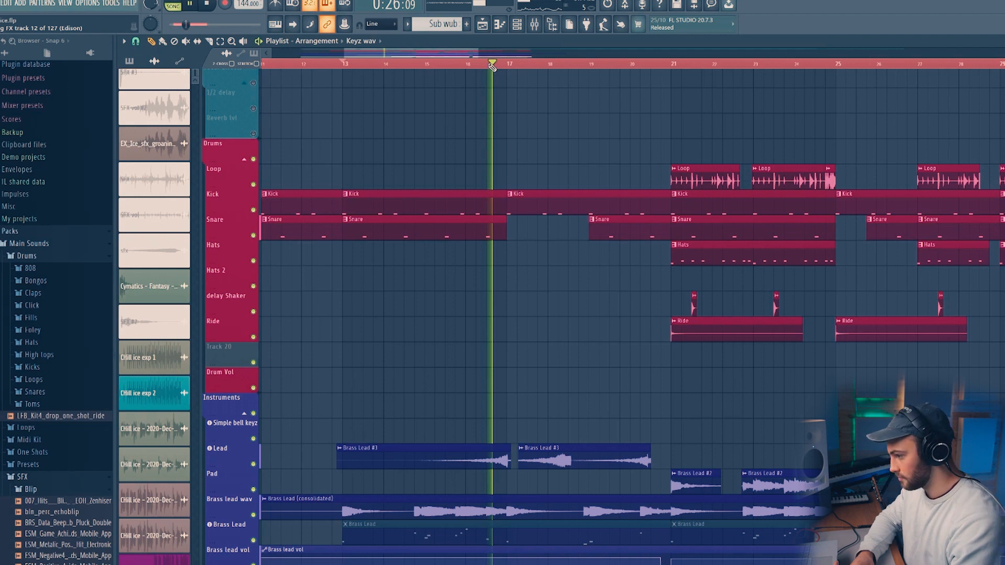
Play the drums and instruments around bar 17 and into bar 21, where the loop, hats and ride come in.
scroll(493, 64, "down", 5)
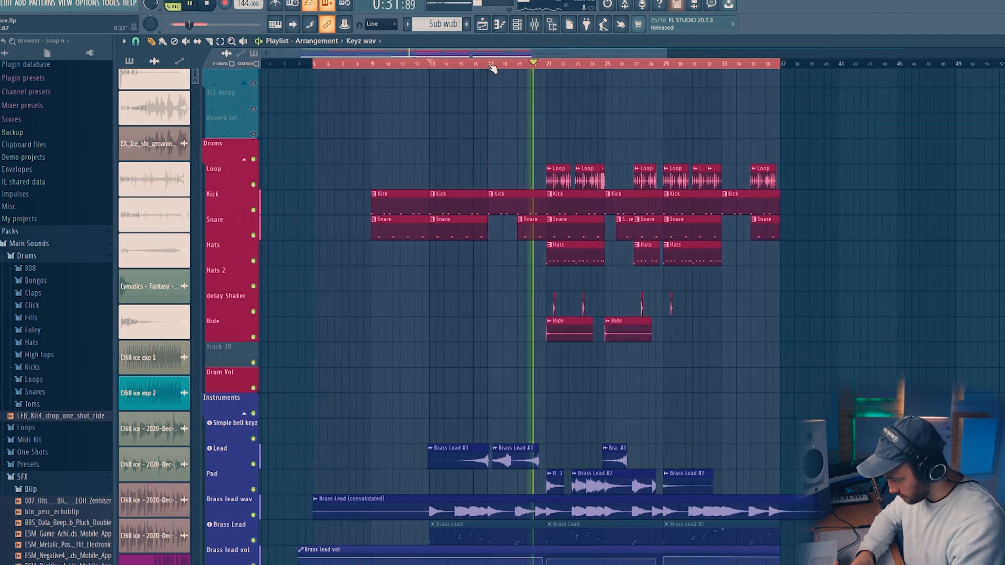
scroll(597, 58, "down", 4)
scroll(593, 62, "up", 8)
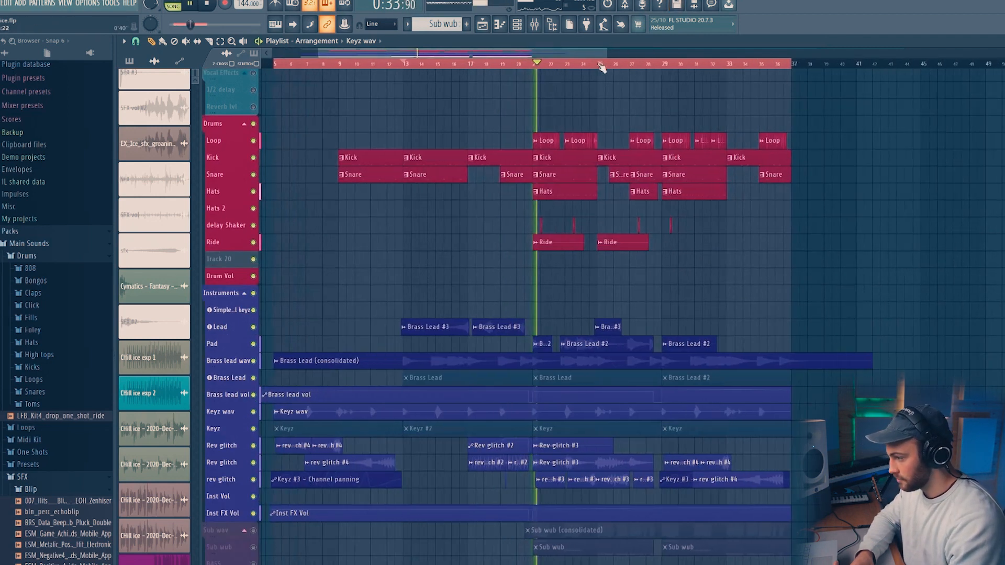
scroll(604, 115, "up", 3)
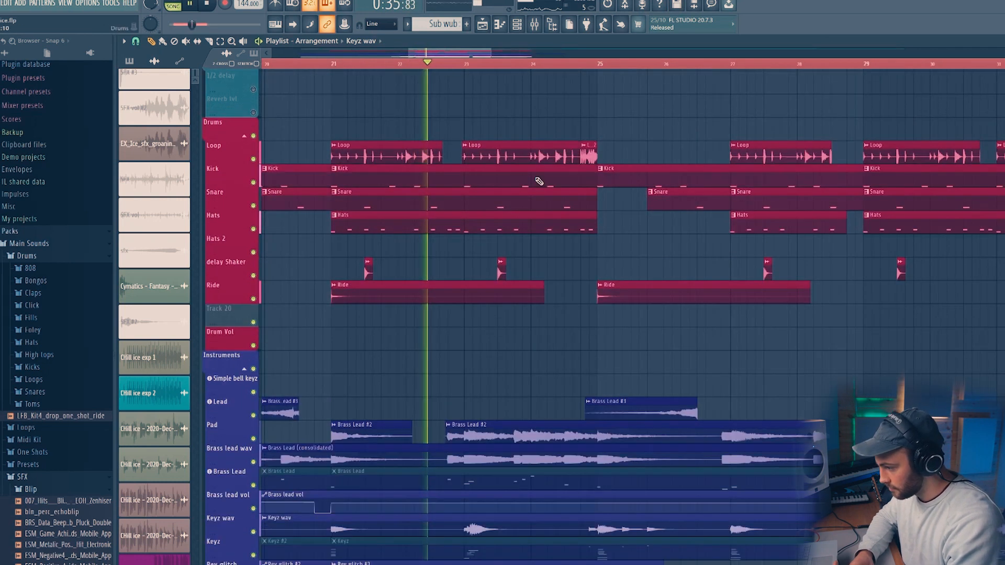
key("space")
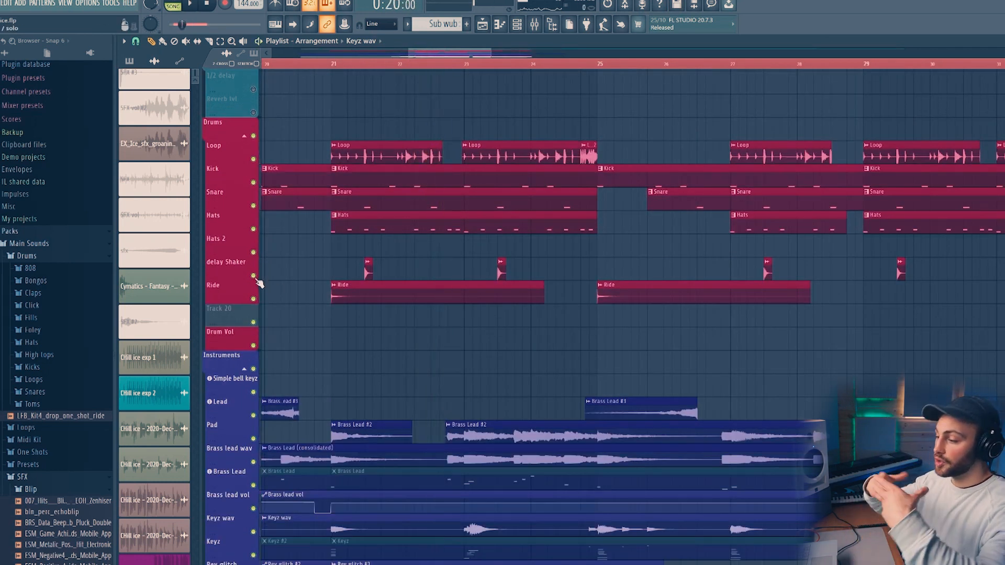
Solo the delay Shaker track and play it from bar 21.
left_click(254, 276, "ctrl")
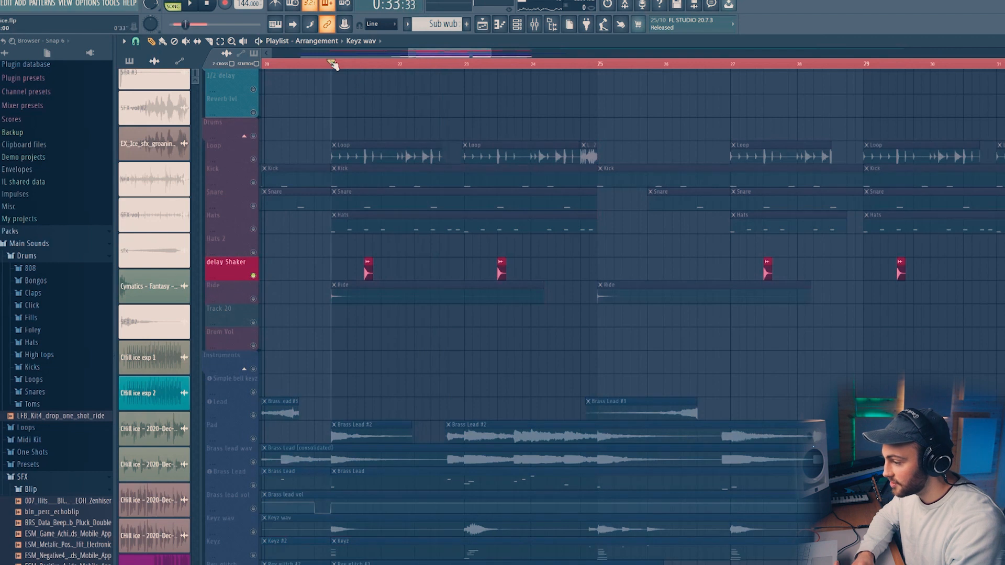
key("space")
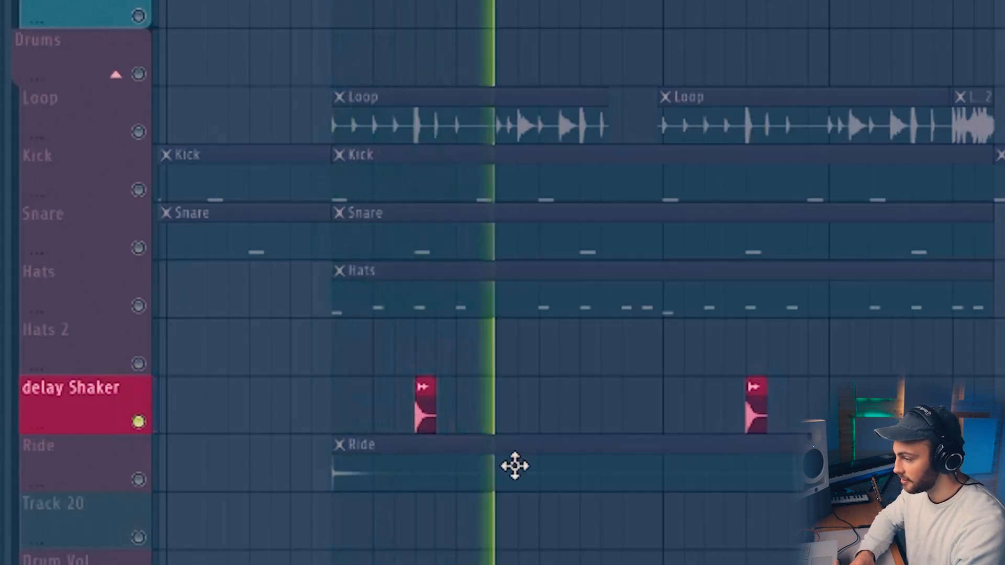
Stop the delay Shaker playback, add the Ride to the soloed tracks and play both from bar 21.
key("space")
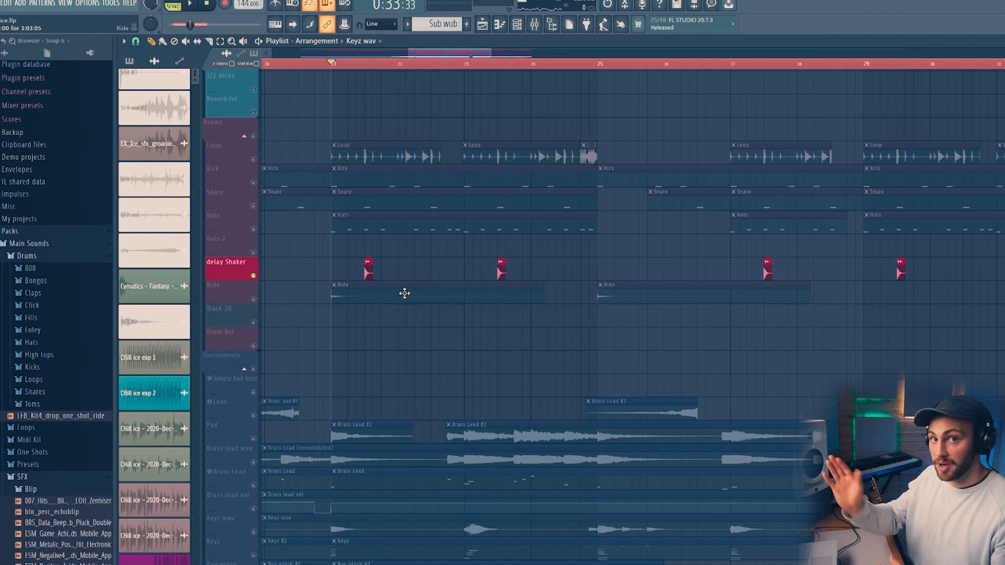
key("space")
key("space")
left_click(253, 301)
key("space")
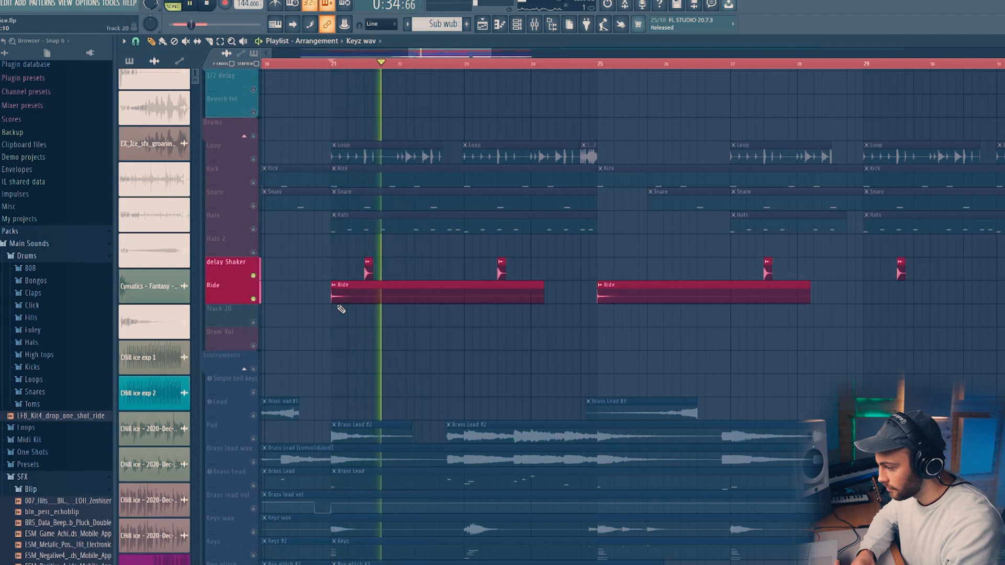
Add the Hats to the soloed delay Shaker and Ride for playback, and also play the Hats alone from bar 21.
key("space")
left_click(254, 228)
key("space")
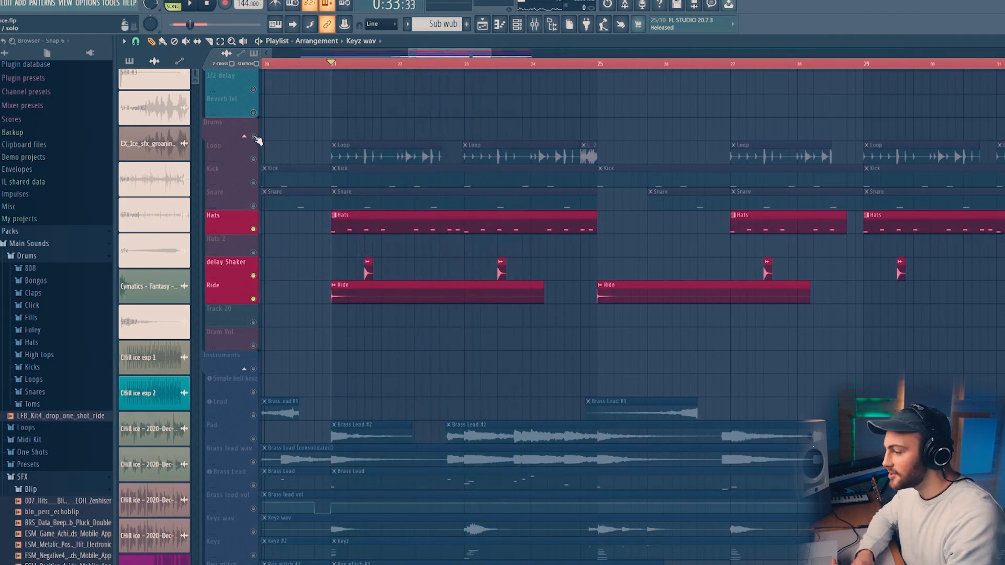
left_click(254, 158)
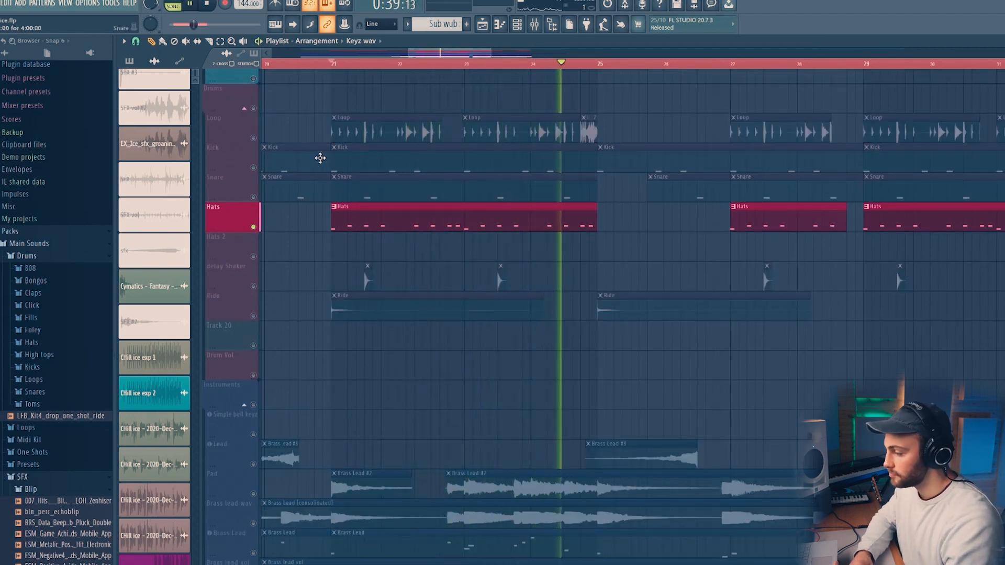
key("space")
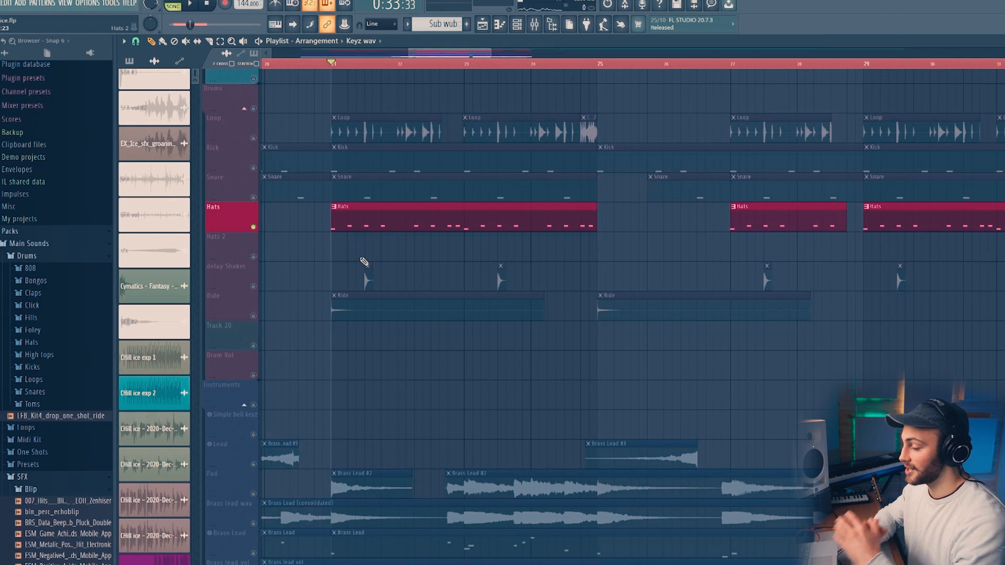
Play the Loop track alone from bar 21 and again together with the Snare track.
left_click(257, 138)
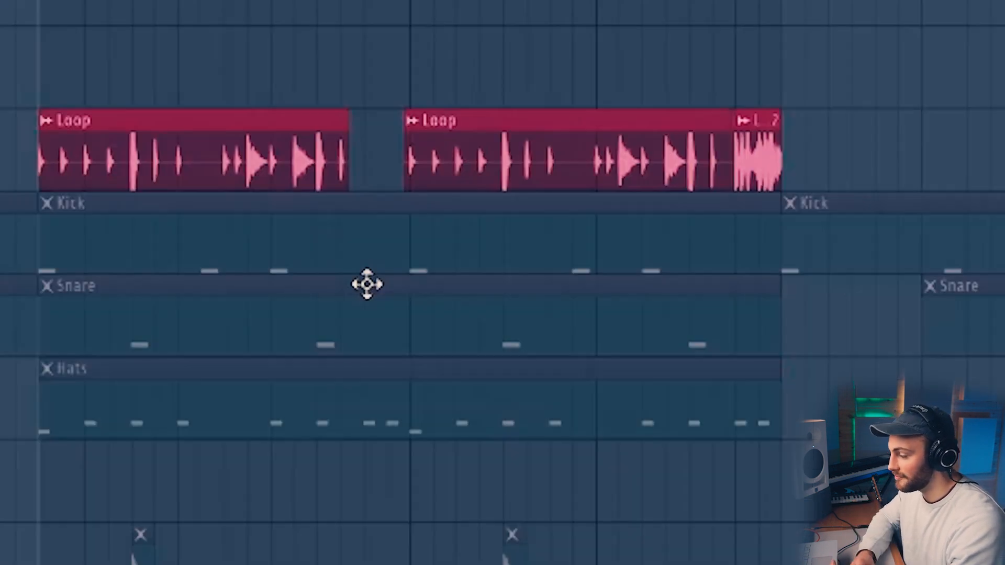
key("space")
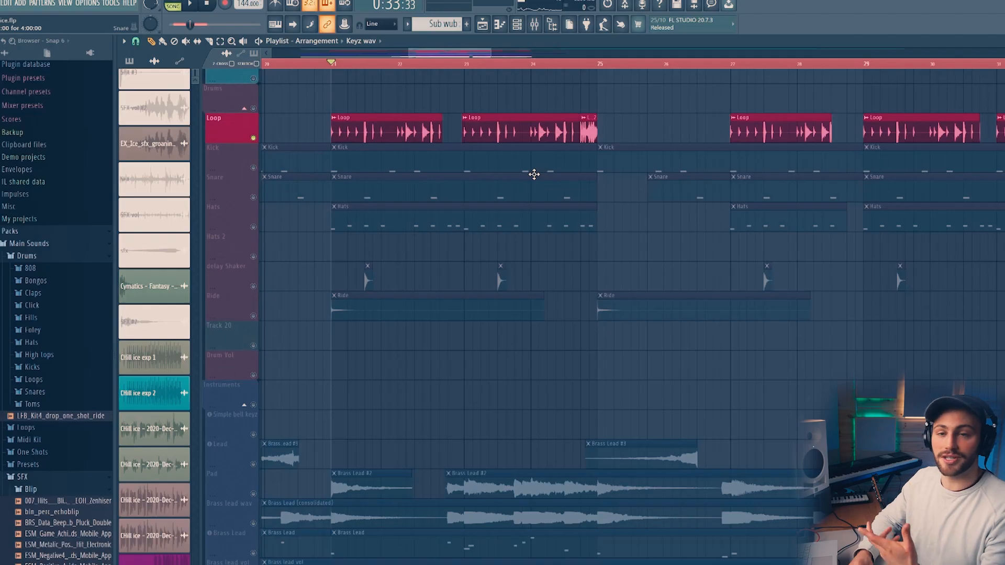
left_click(258, 199)
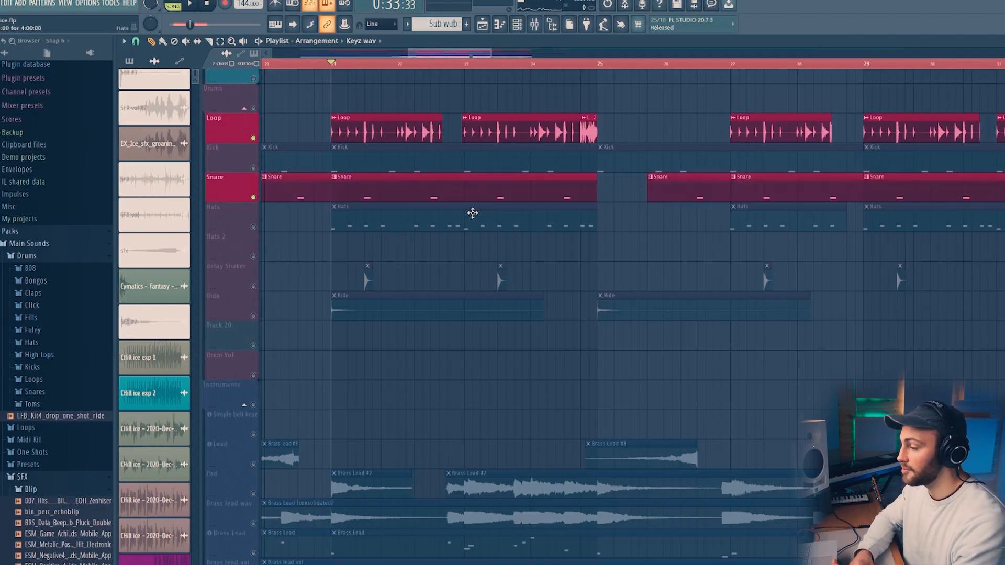
key("space")
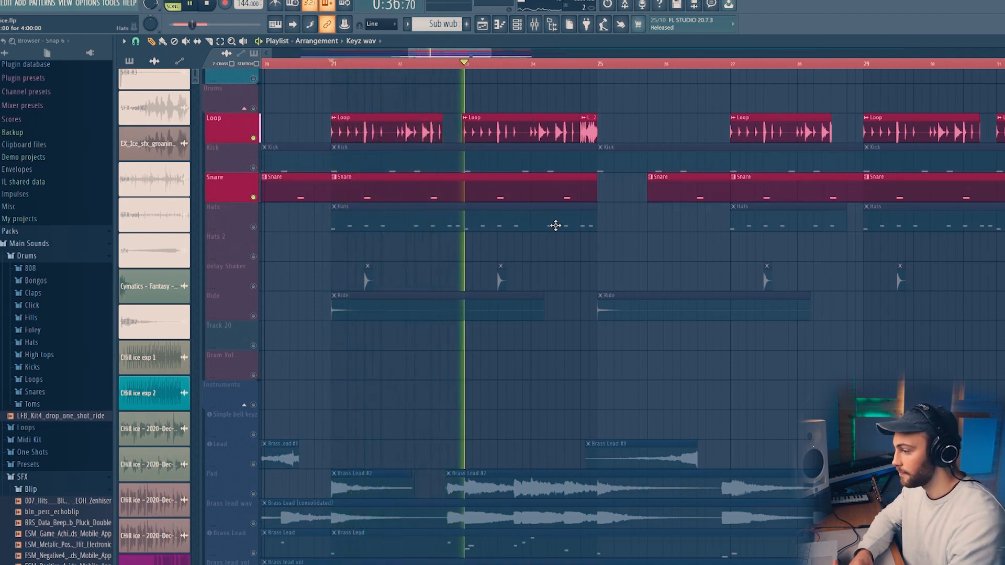
key("space")
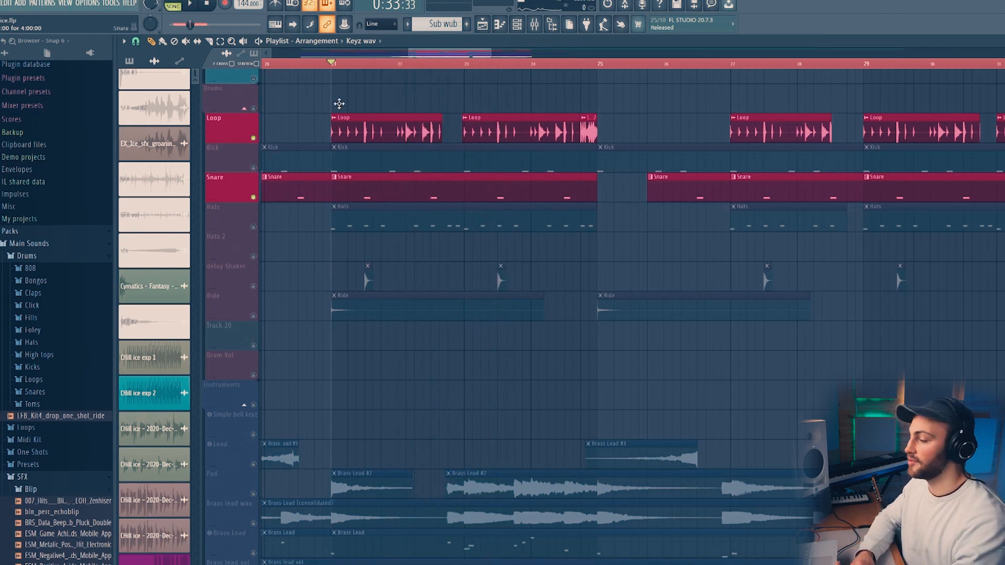
key("space")
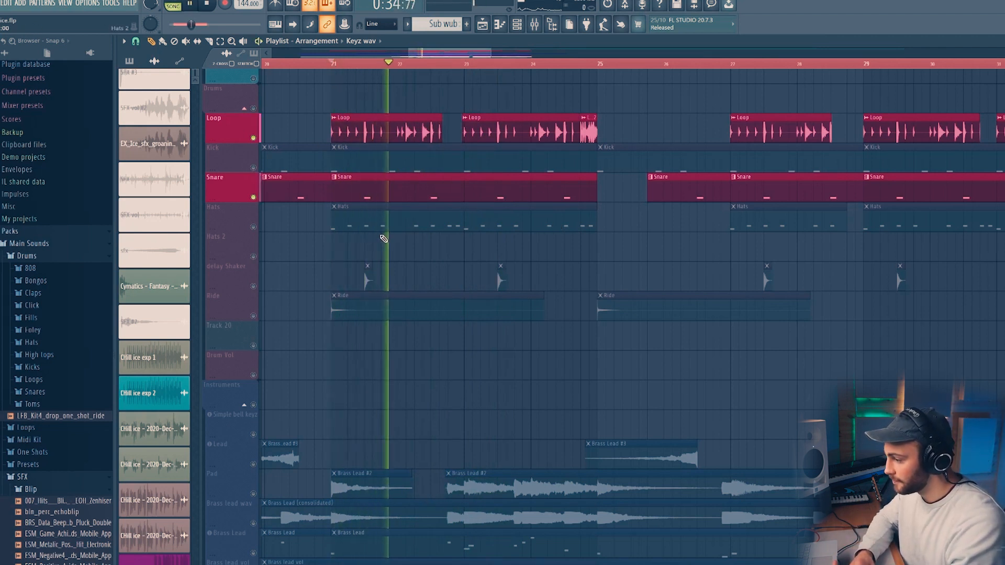
Play the Loop, Kick, Snare and delay Shaker together from bar 21, and replay the Loop #2 fill just before bar 25.
key("space")
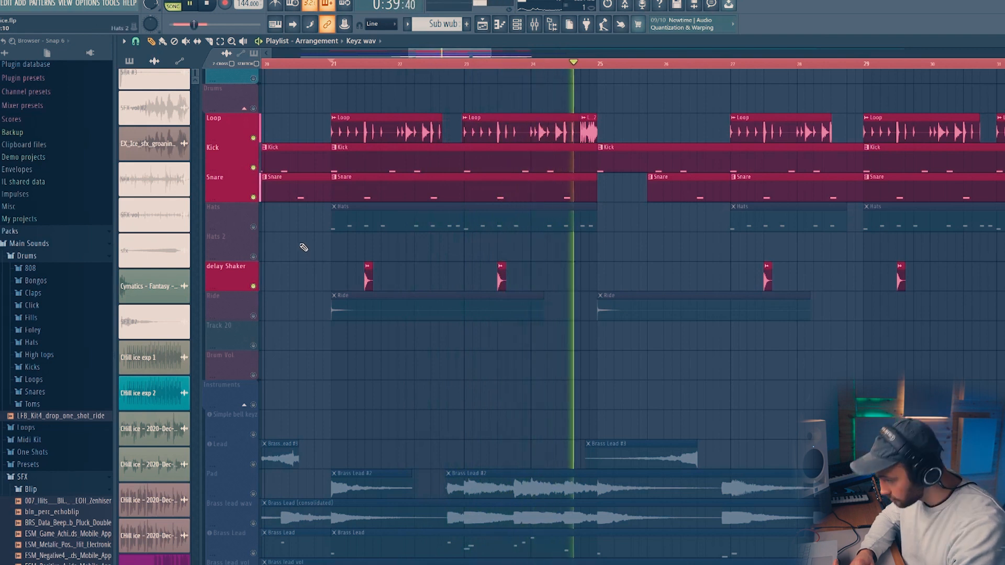
key("space")
scroll(595, 68, "up", 5)
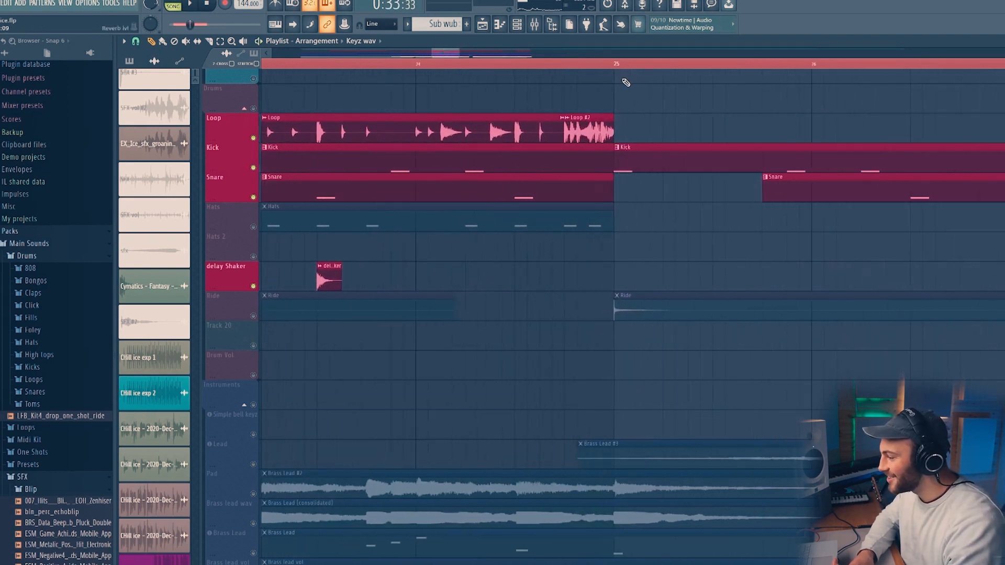
left_click(552, 65)
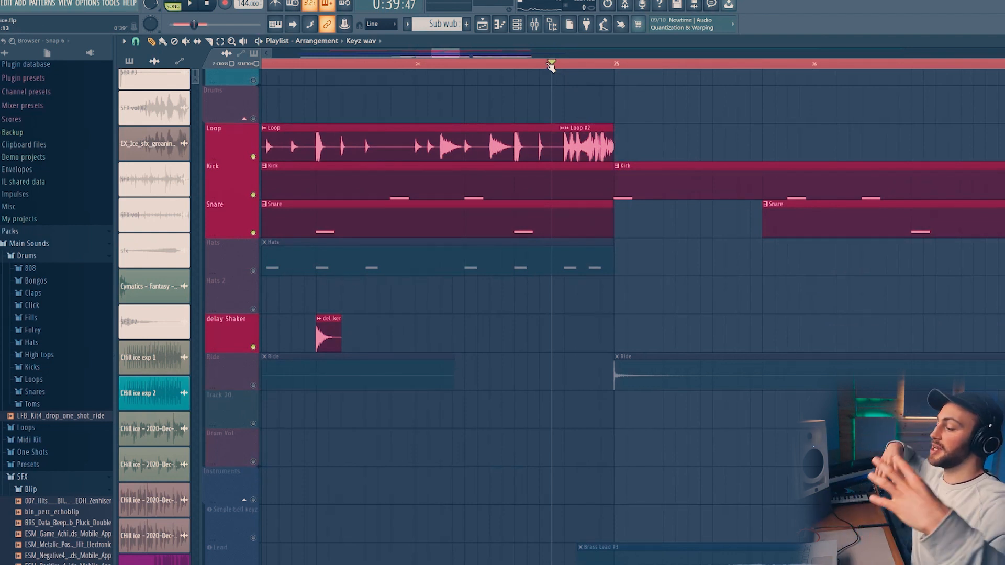
key("space")
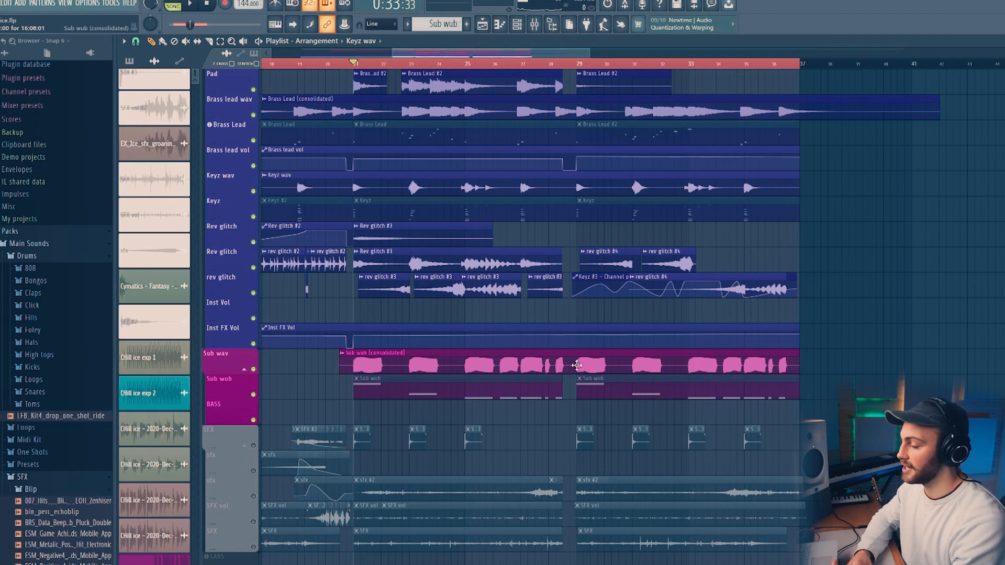
Play the instruments together with the Sub wav bass from bar 21 into bar 29.
key("space")
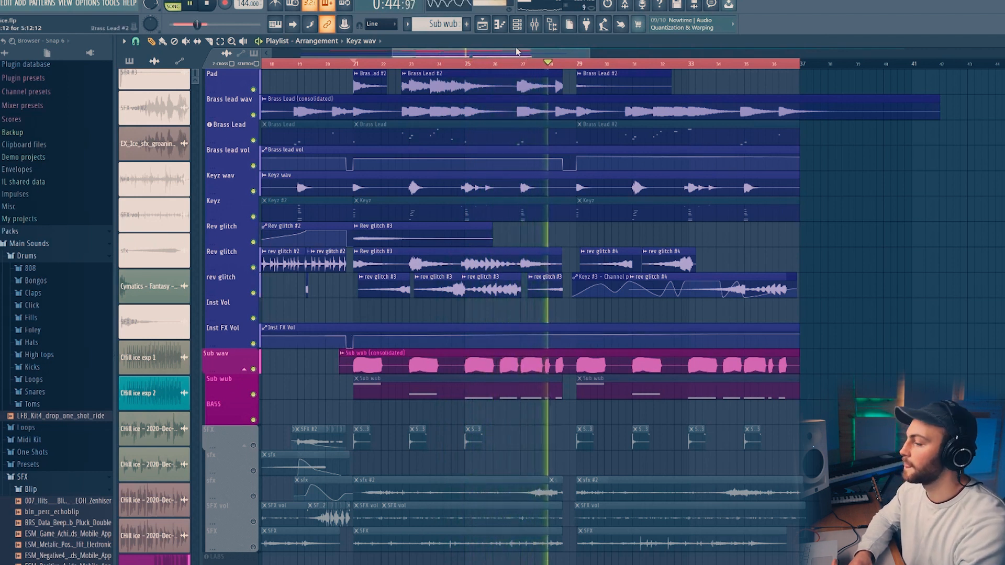
scroll(537, 67, "up", 5)
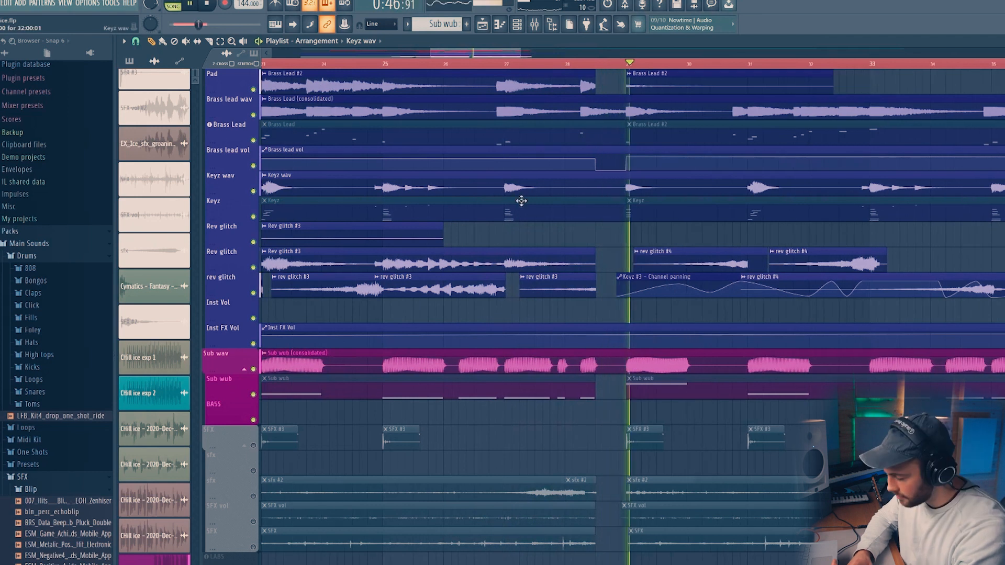
key("space")
Replay the instruments and sub bass from shortly before bar 25 into bar 29, and move the playback position to bar 29.
scroll(503, 204, "up", 2)
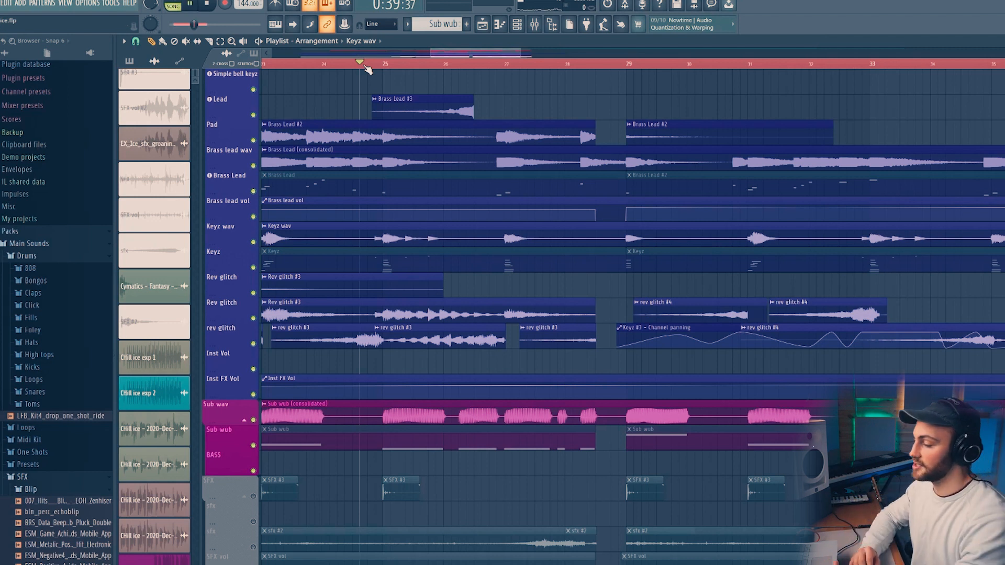
key("space")
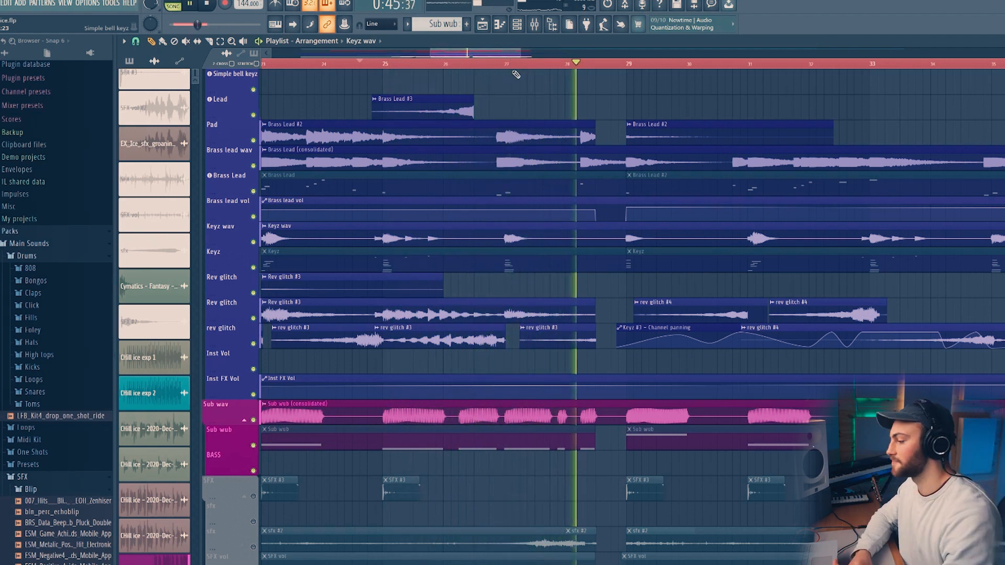
scroll(528, 80, "down", 3)
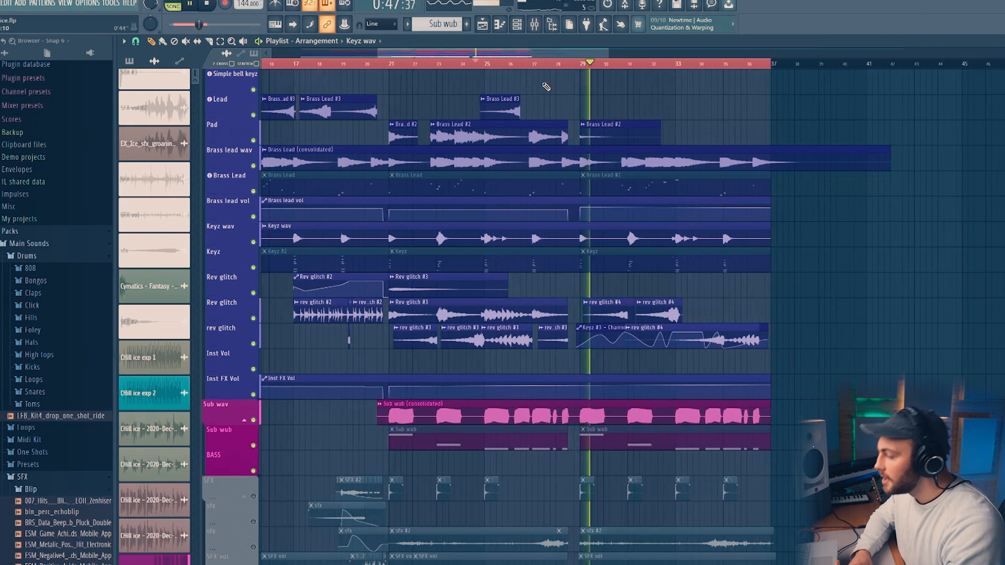
key("space")
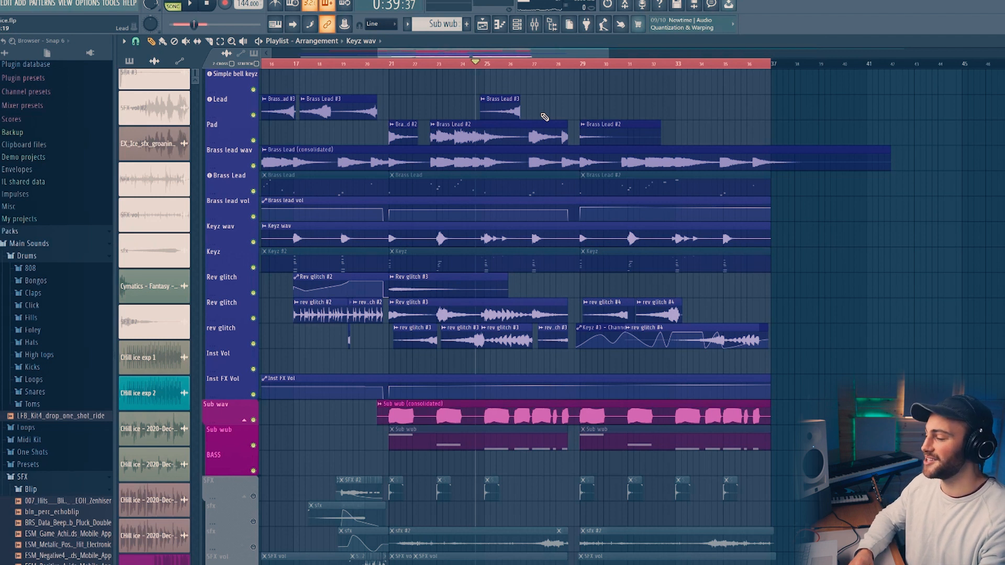
left_click(581, 64)
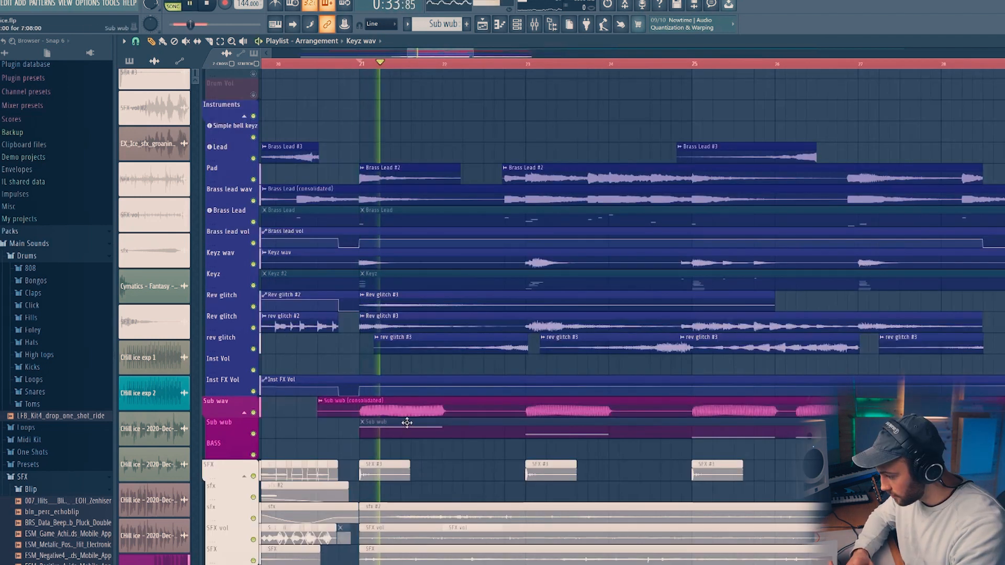
Play the drums, instruments, bass and SFX together from bar 21 while looking over the whole arrangement.
scroll(407, 420, "down", 5)
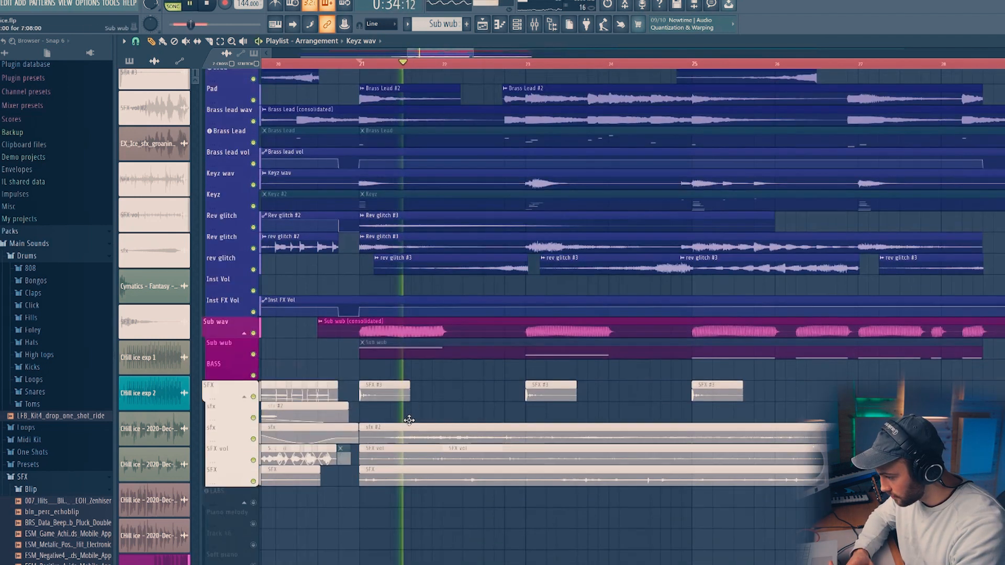
scroll(477, 76, "down", 10)
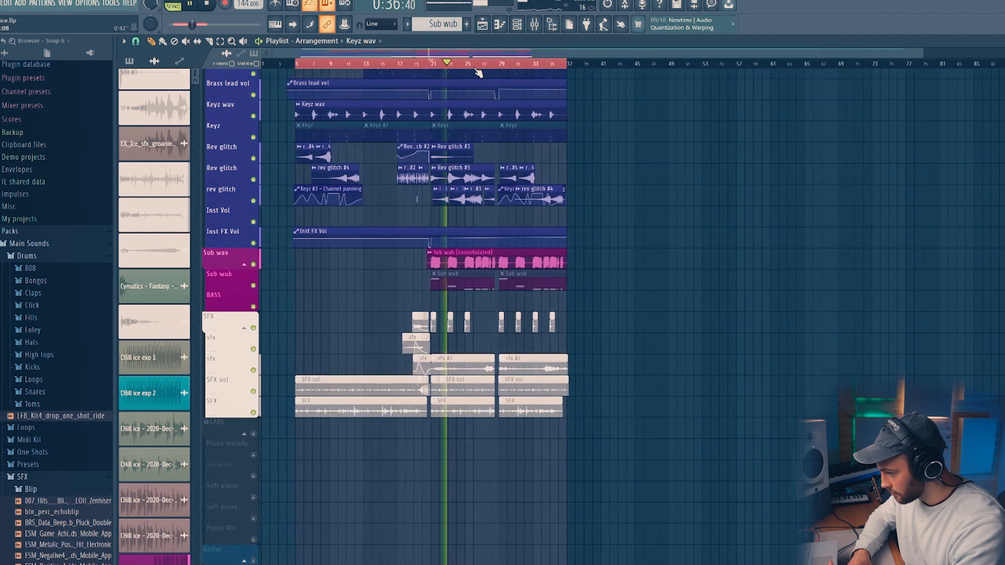
scroll(481, 84, "up", 6)
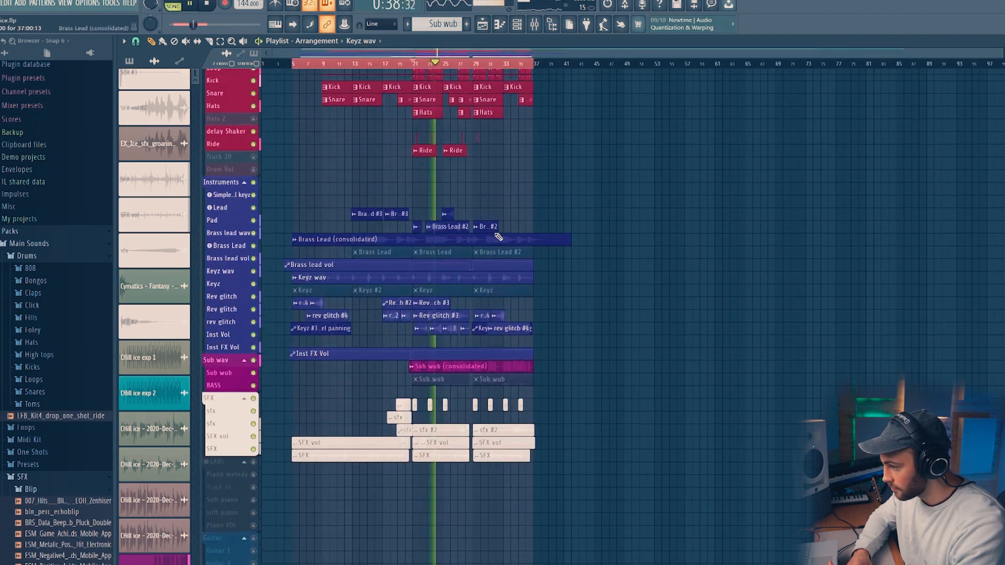
scroll(497, 238, "down", 3)
key("space")
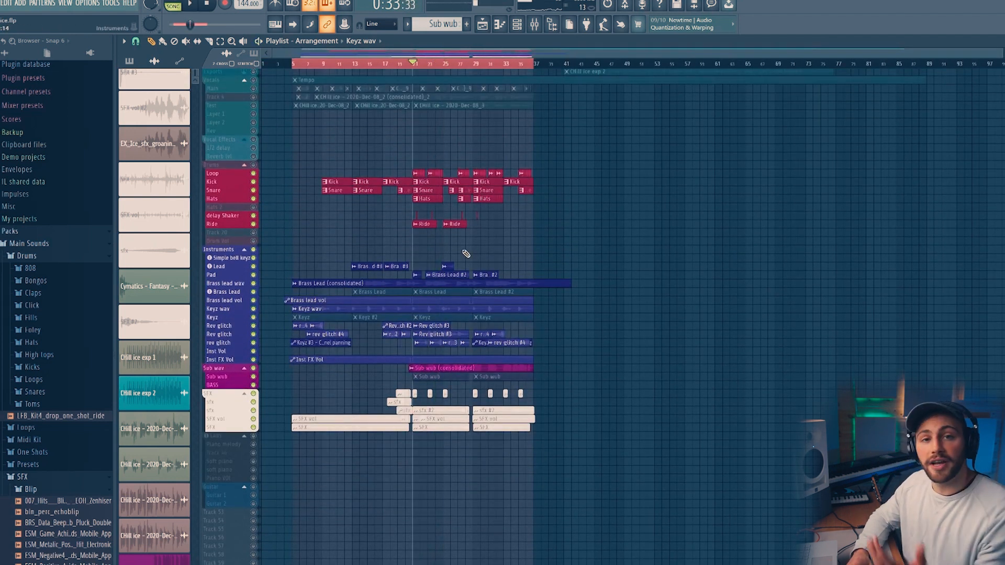
Solo the SFX vol track, play it from bar 5 and bring in the SFX track beneath it.
scroll(319, 415, "up", 4)
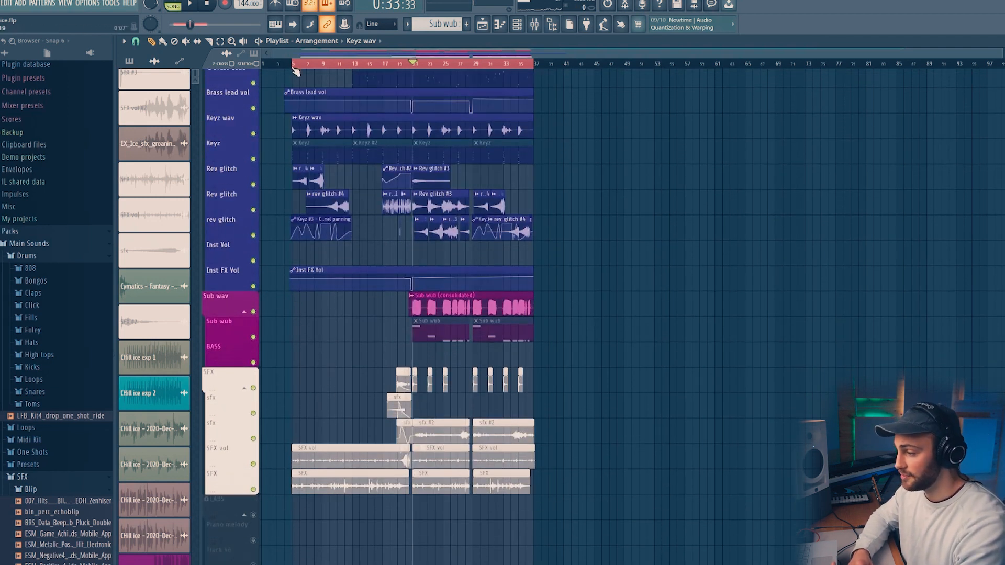
scroll(296, 65, "up", 3)
key("space")
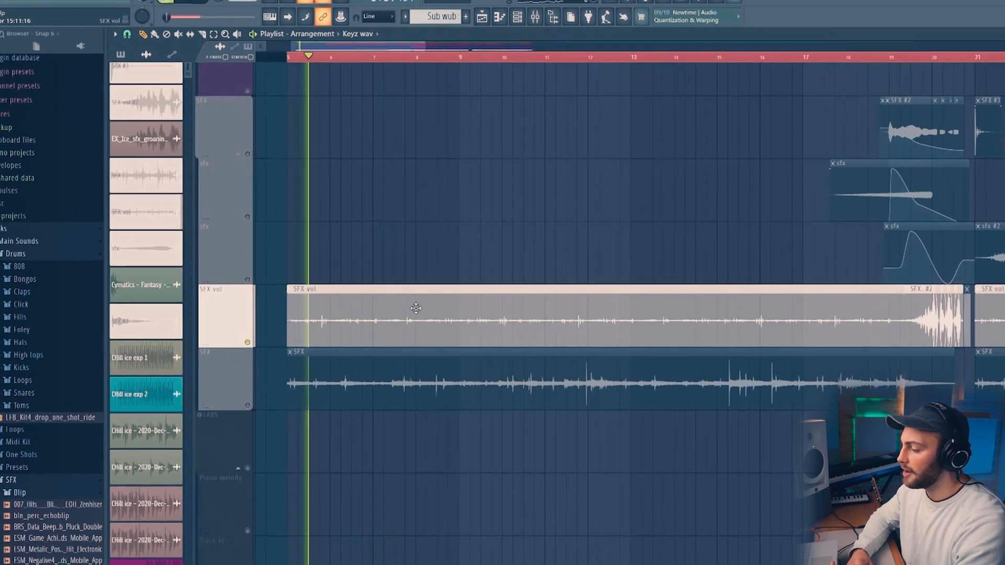
left_click(230, 410)
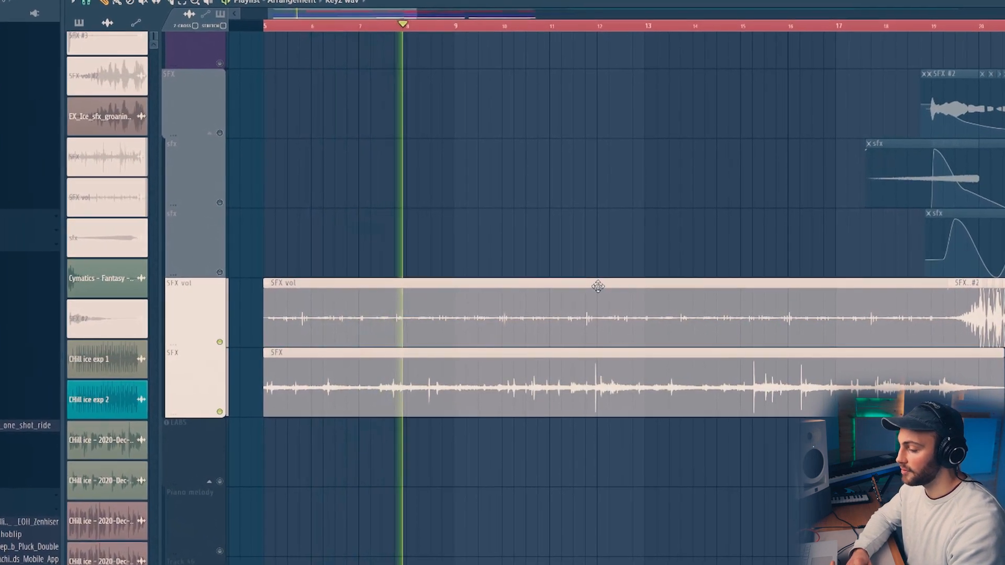
scroll(488, 40, "down", 7)
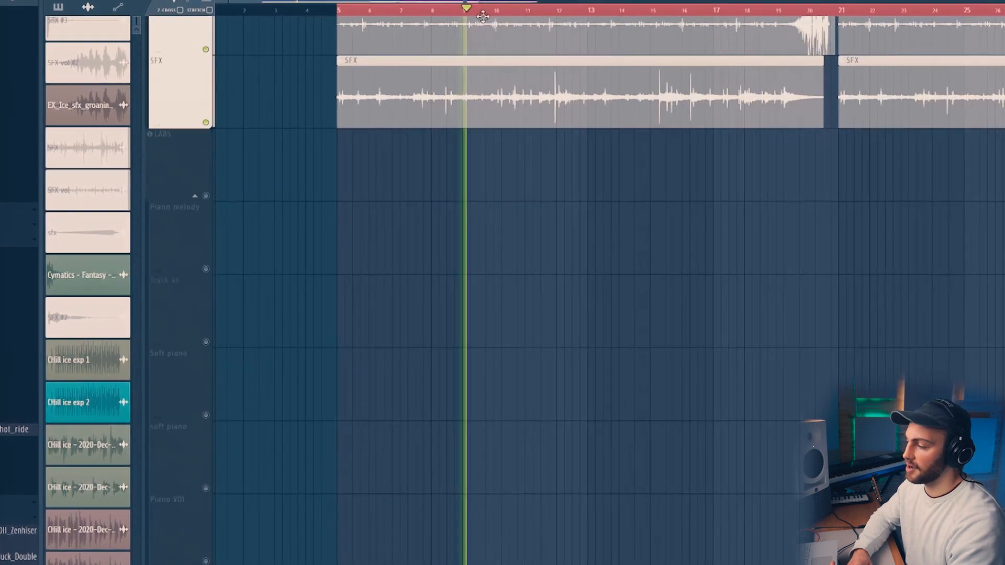
scroll(492, 23, "down", 1)
scroll(496, 10, "down", 3)
scroll(507, 61, "up", 4)
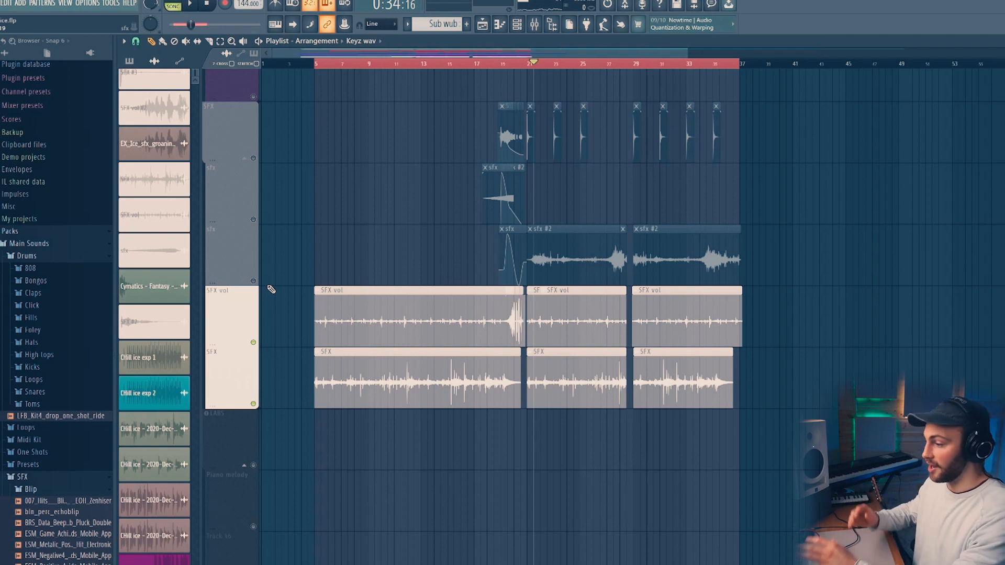
Unsolo the SFX tracks and play the full arrangement from bar 28 through the transition into bar 29.
left_click(623, 64)
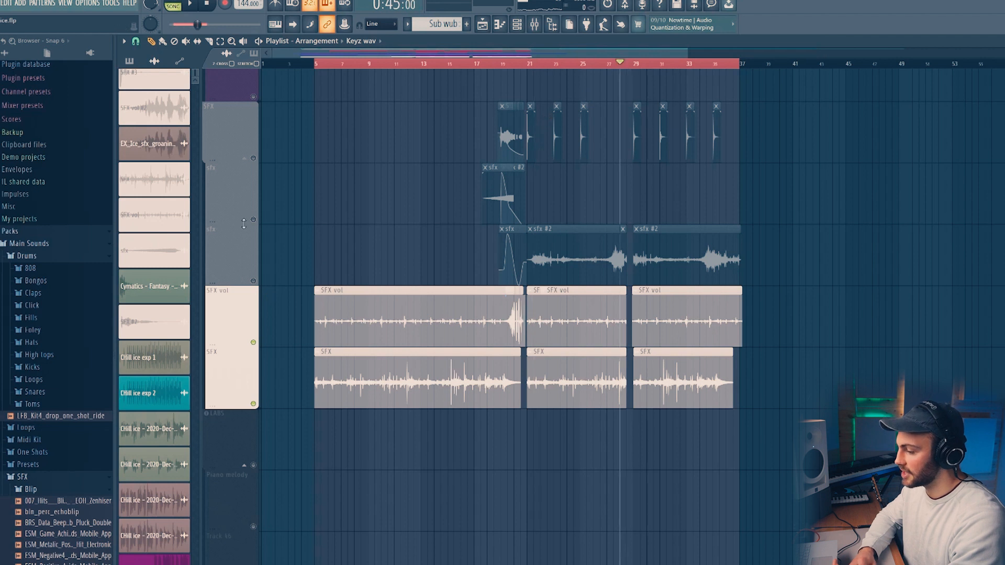
right_click(253, 281)
right_click(253, 281)
key("space")
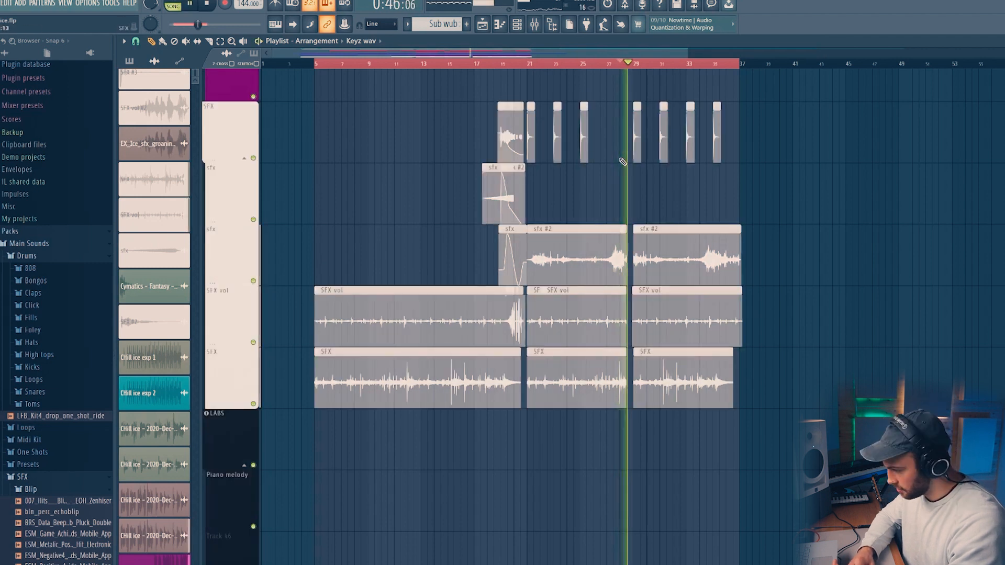
key("space")
scroll(558, 167, "down", 3)
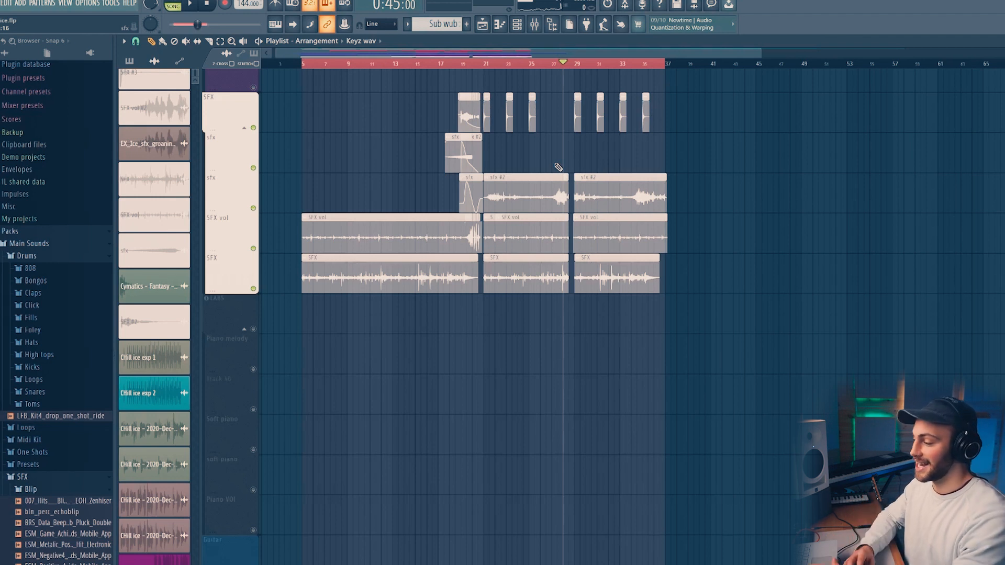
scroll(738, 71, "up", 4)
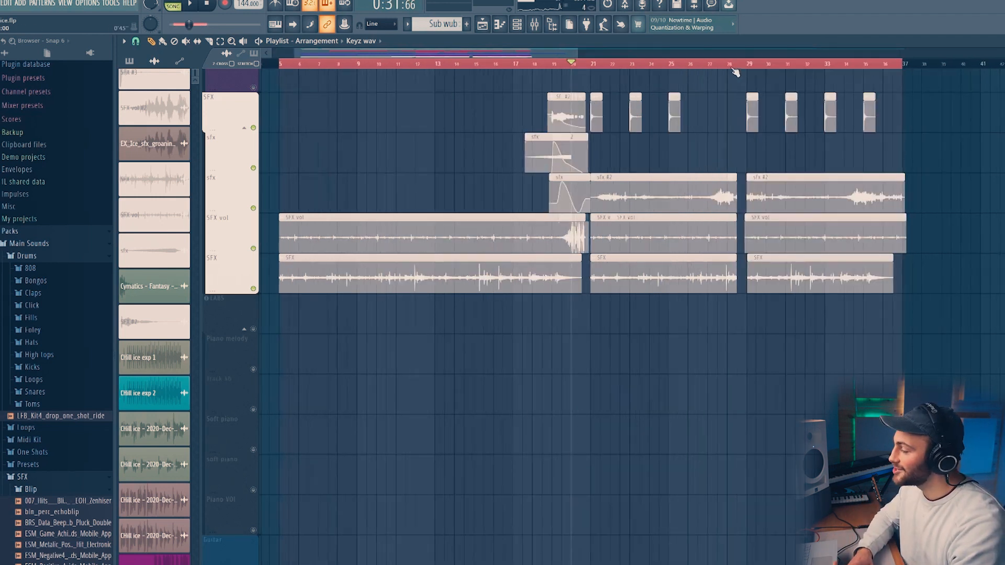
Solo the topmost SFX track, bring in the drums and play both from bar 21.
scroll(710, 116, "up", 1)
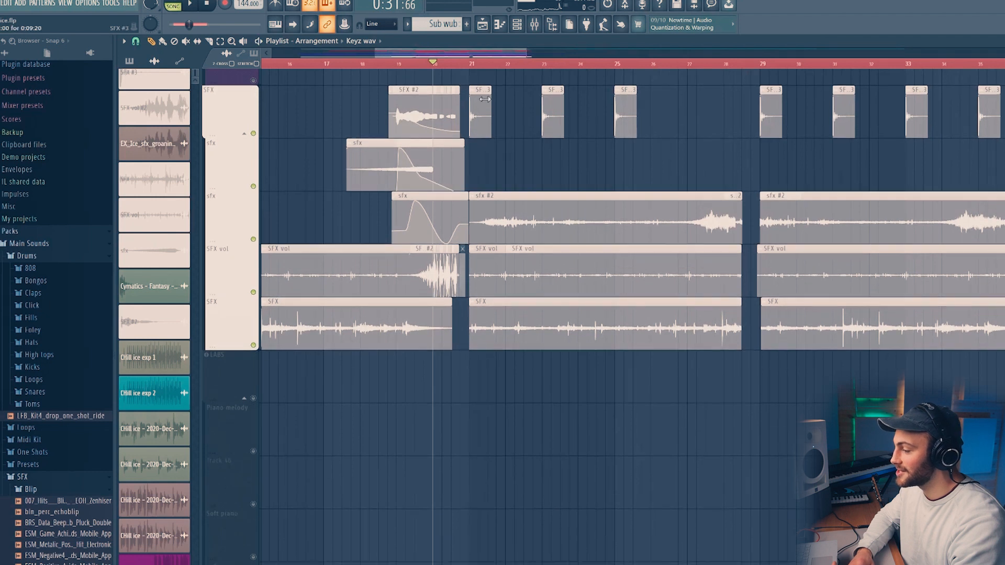
left_click(471, 64)
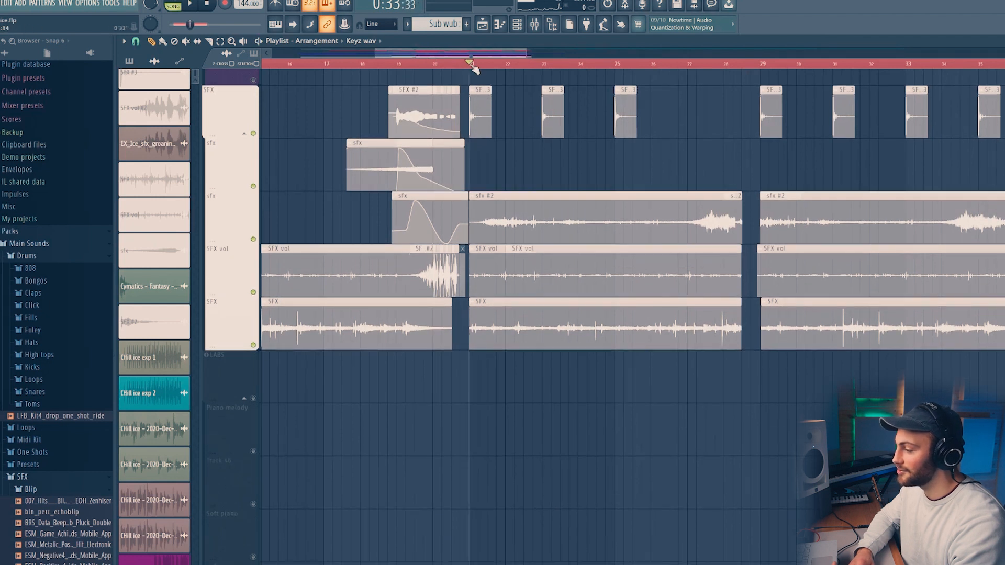
right_click(255, 135)
key("space")
scroll(393, 194, "down", 3)
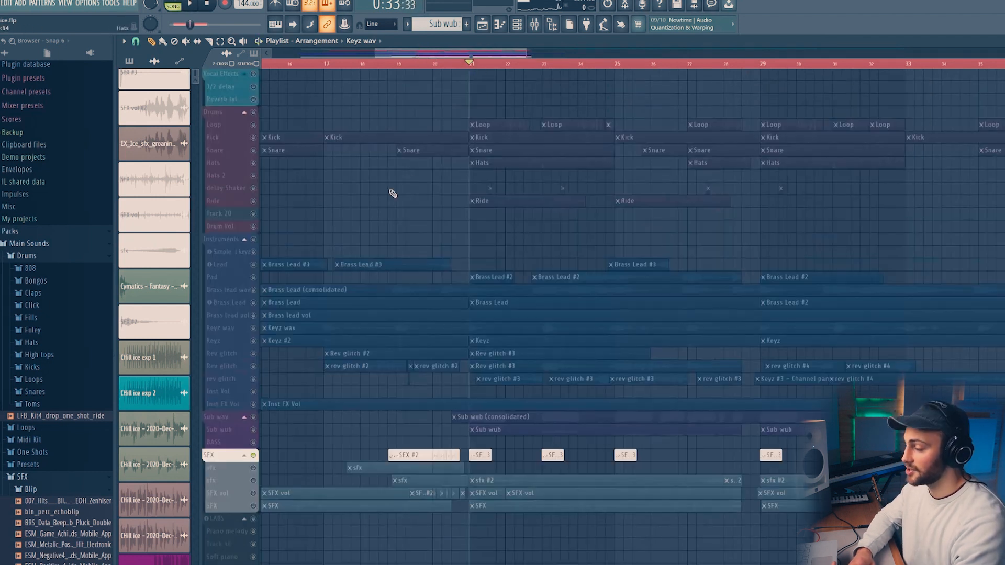
left_click(254, 113)
key("space")
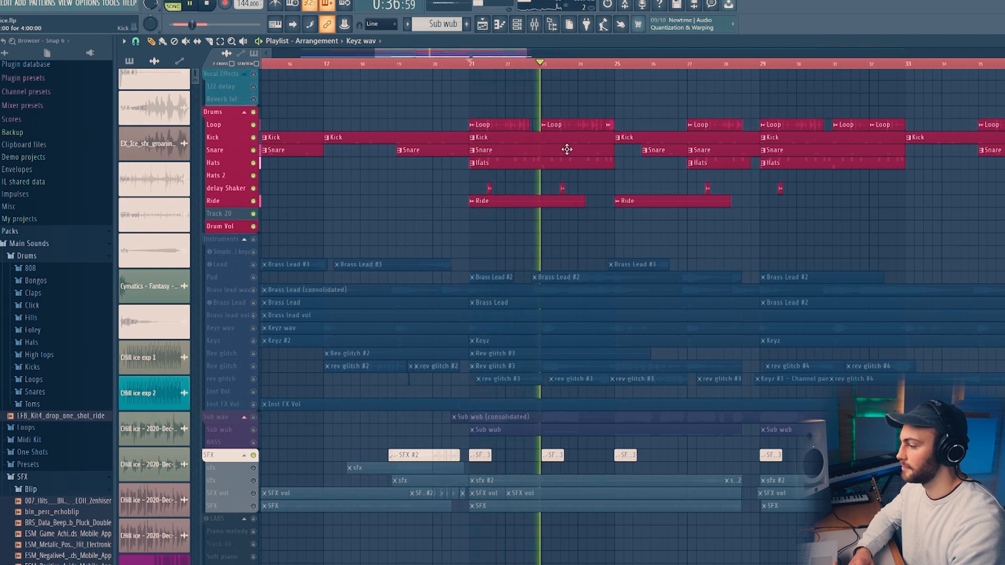
key("space")
scroll(591, 73, "down", 3)
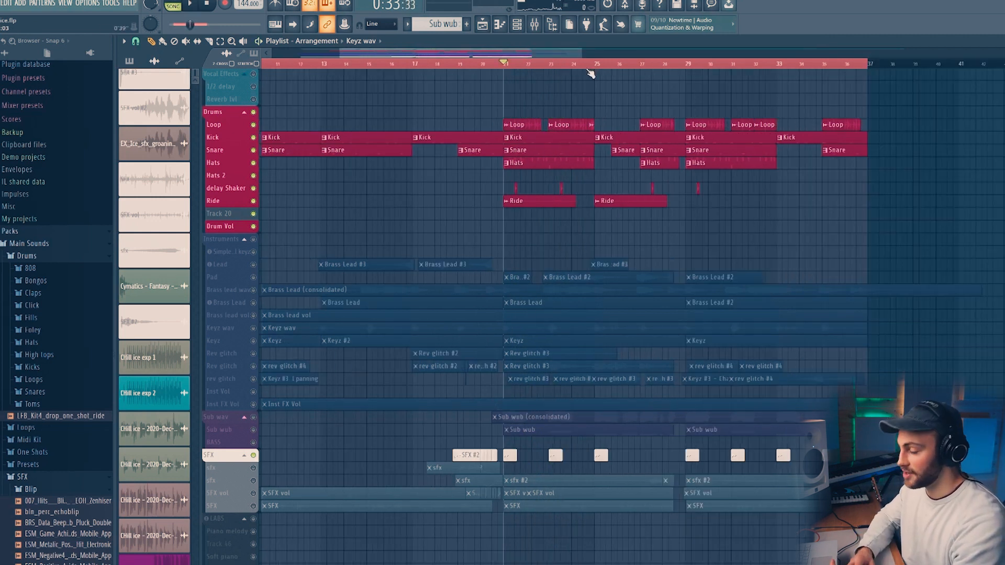
Replay the drums with the SFX hits from bar 21, and audition the sfx #2 track on its own.
key("space")
scroll(590, 73, "up", 3)
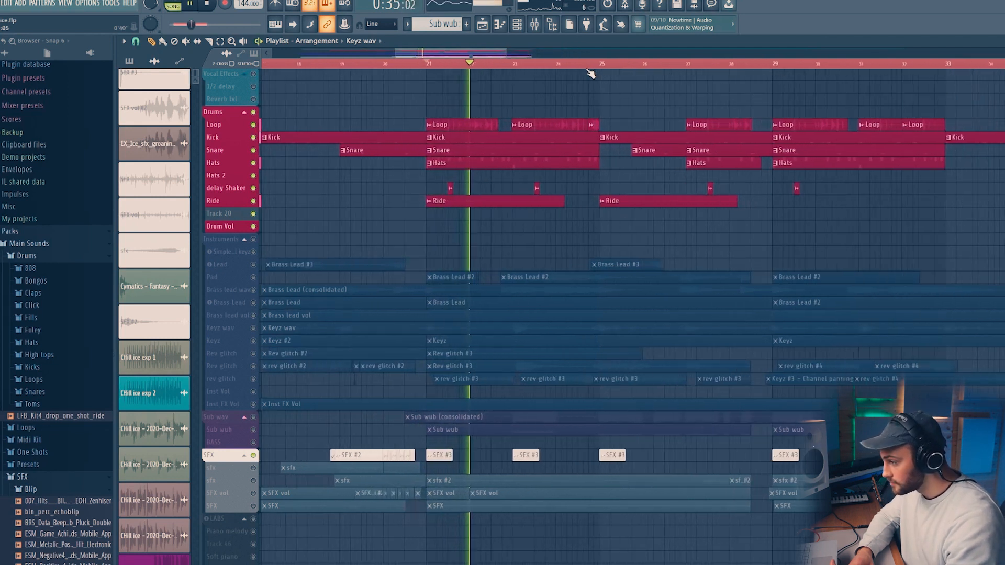
scroll(591, 73, "up", 2)
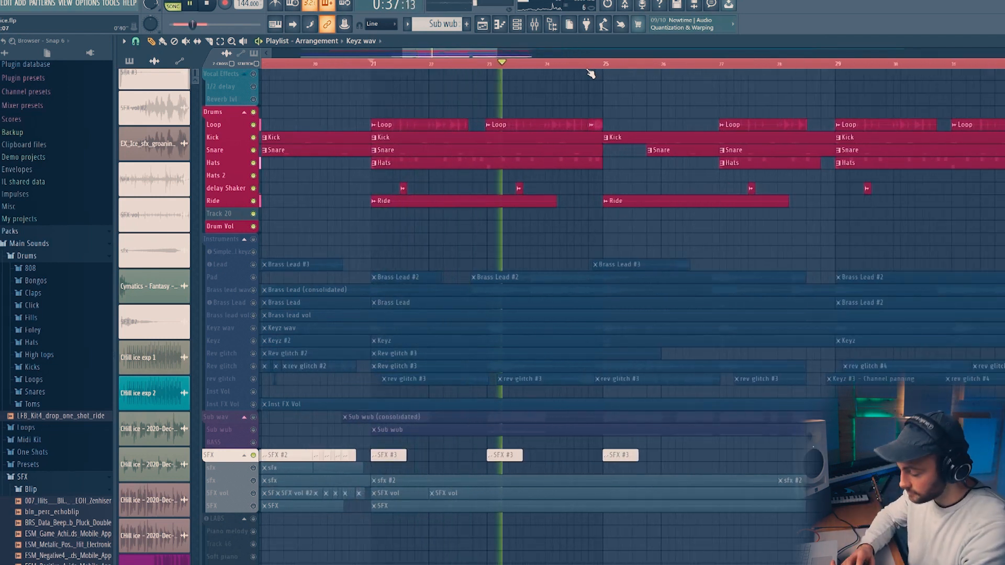
scroll(591, 73, "down", 5)
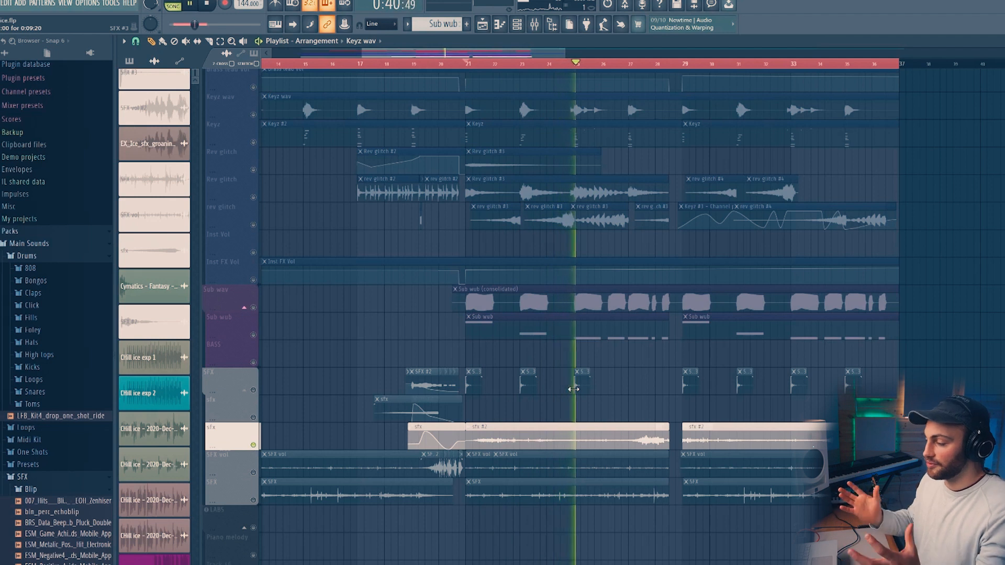
scroll(684, 71, "down", 3)
key("space")
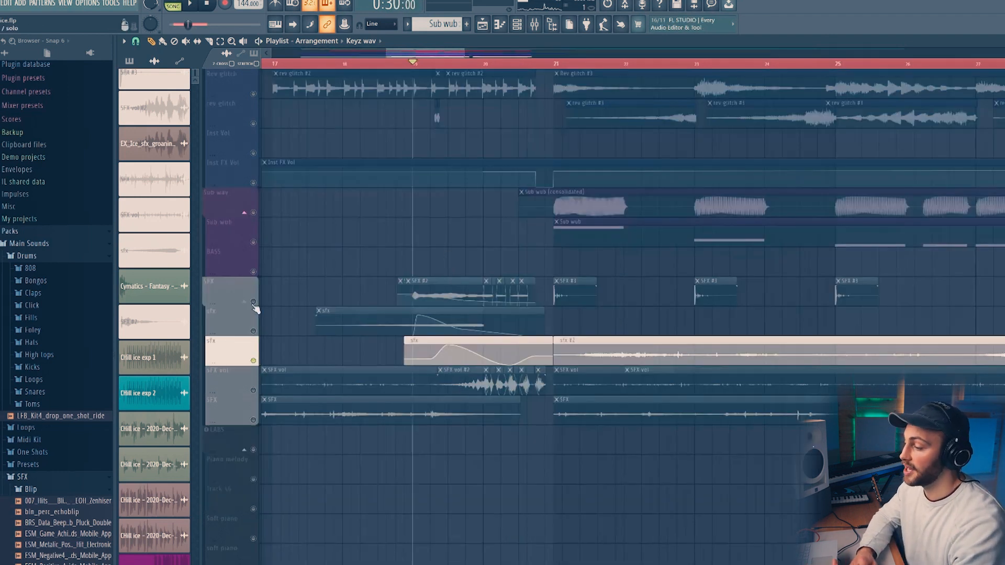
Solo the topmost SFX track, and play the SFX vol track's build-up from bar 19.
left_click(254, 305)
scroll(517, 291, "up", 4)
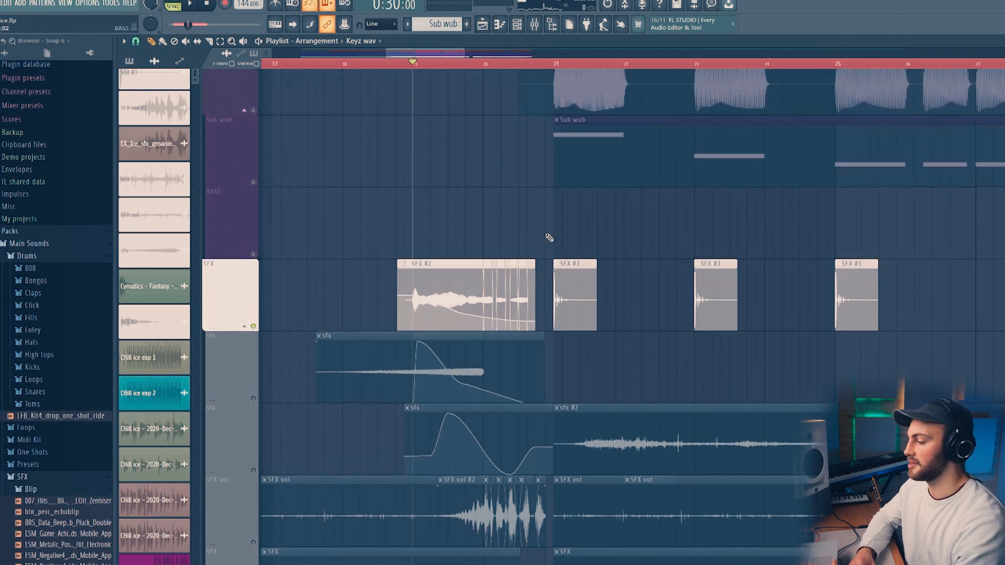
key("space")
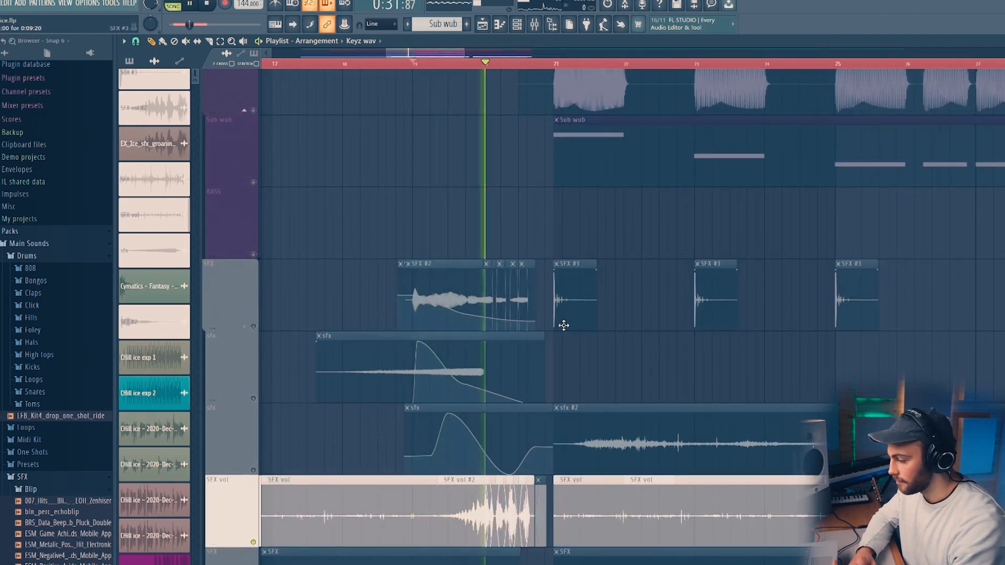
key("space")
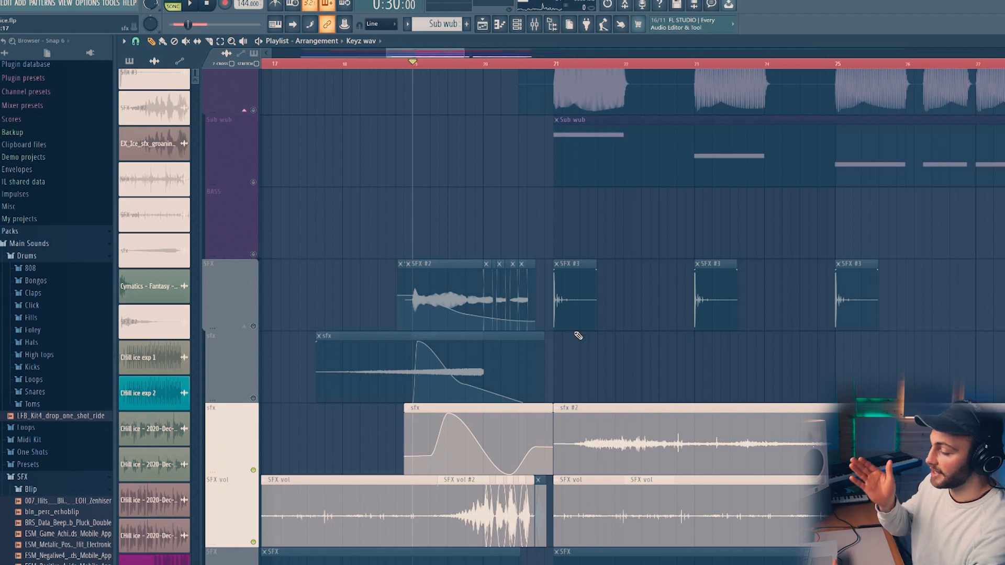
Play the soloed sfx automation and SFX vol tracks together from just after bar 19 towards the bar 21 transition.
scroll(521, 72, "up", 5)
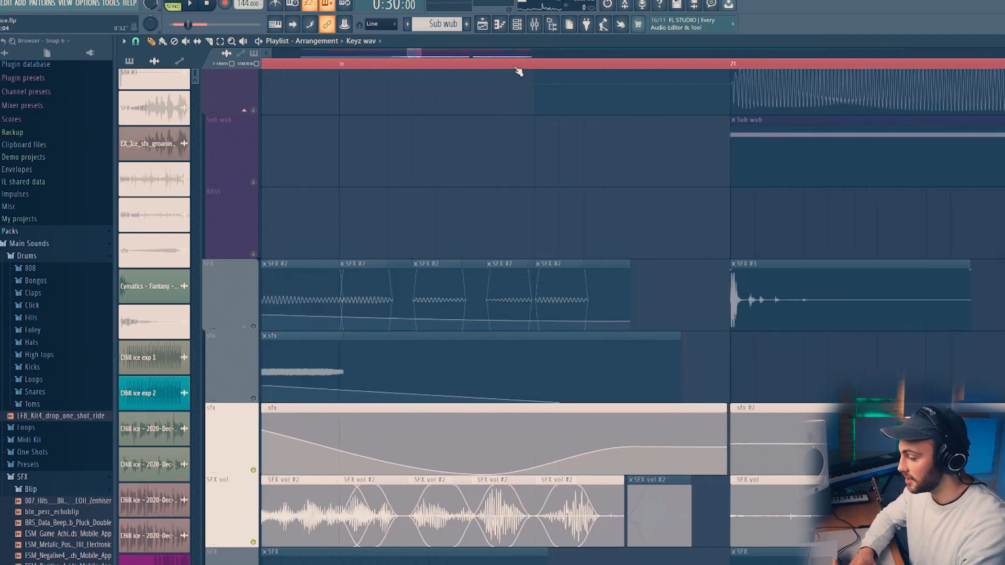
scroll(614, 393, "down", 3)
scroll(615, 393, "down", 1)
scroll(618, 208, "up", 3)
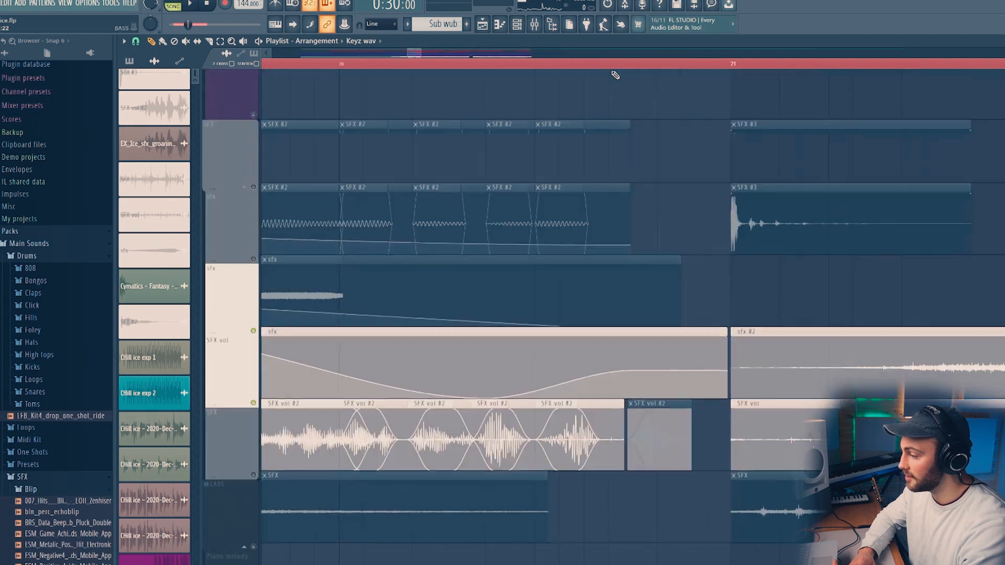
scroll(619, 68, "down", 2)
scroll(617, 67, "down", 1)
left_click(302, 65)
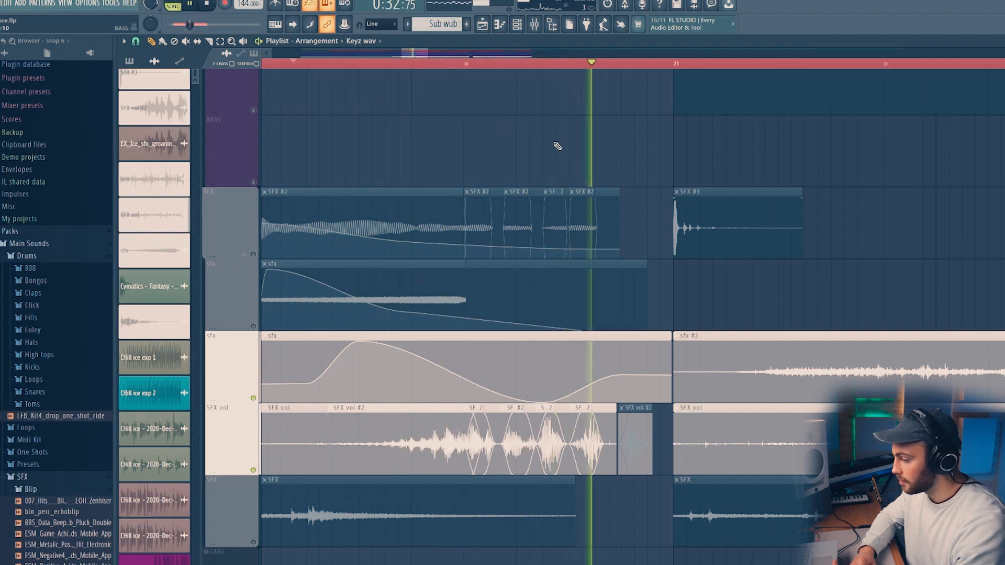
key("space")
Bring in the topmost SFX track and replay the transition with the sfx automation and SFX vol.
left_click(253, 254)
key("space")
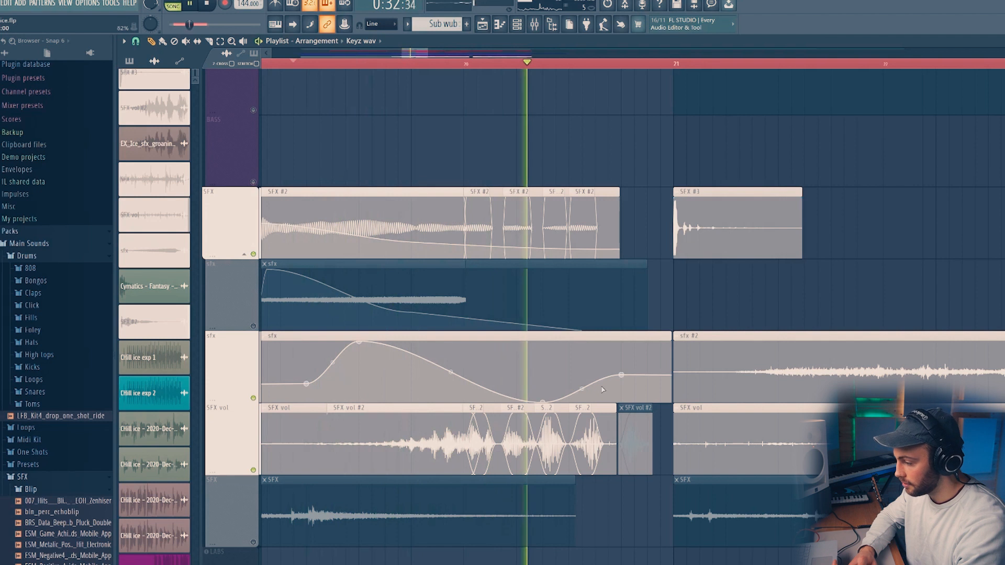
key("space")
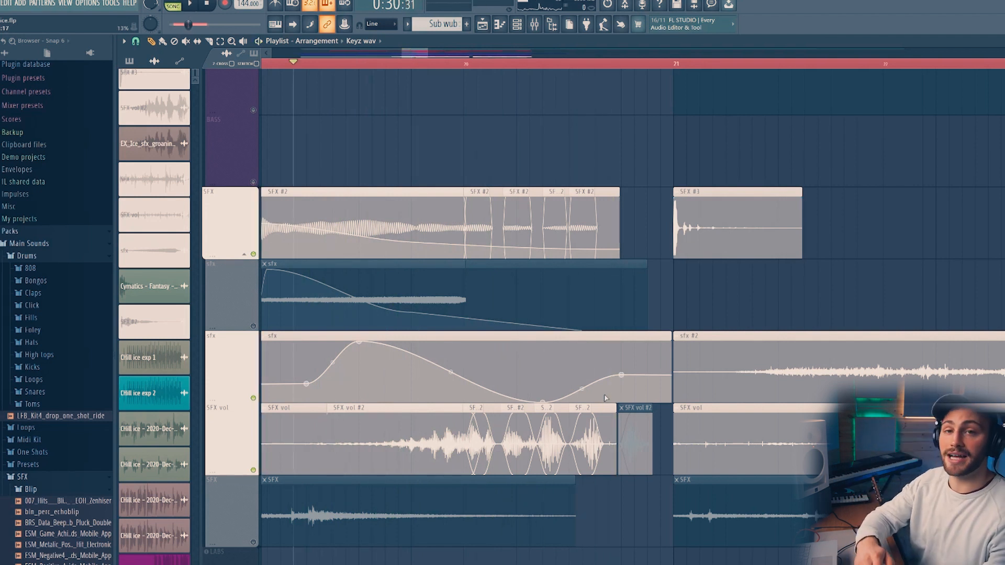
Solo the topmost SFX track and examine the sample settings of its SFX #2 clip.
scroll(535, 64, "down", 4)
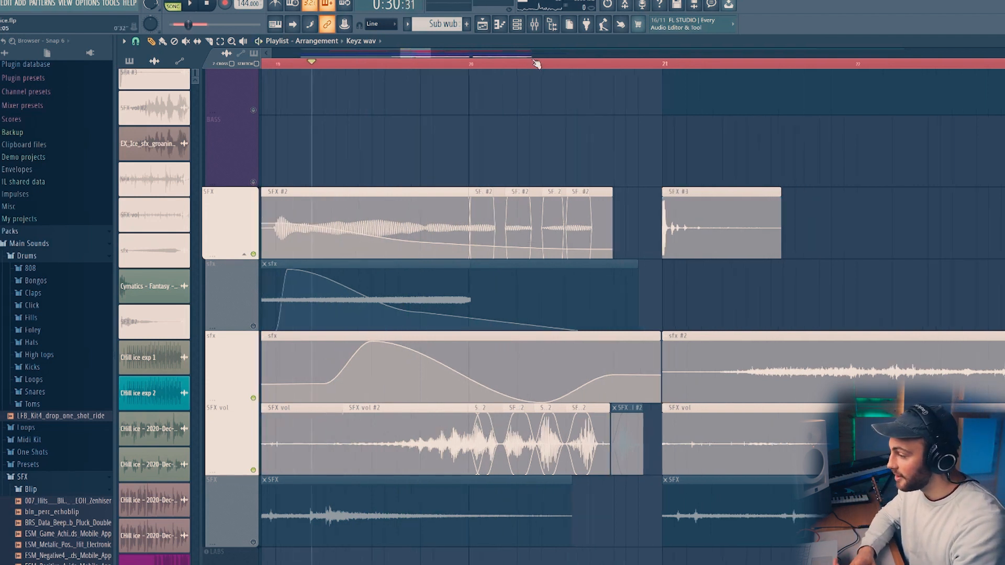
right_click(254, 256)
key("space")
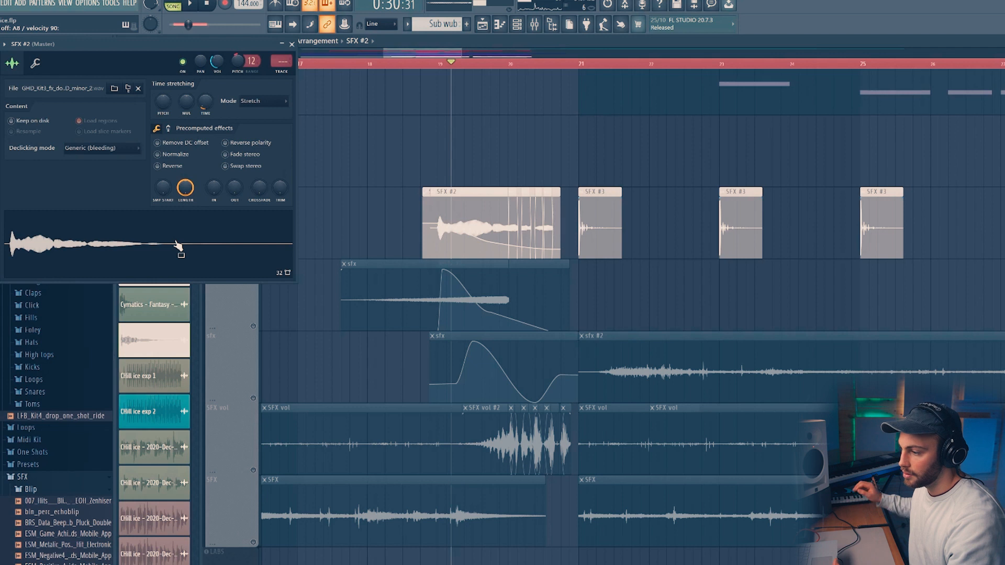
left_click(292, 44)
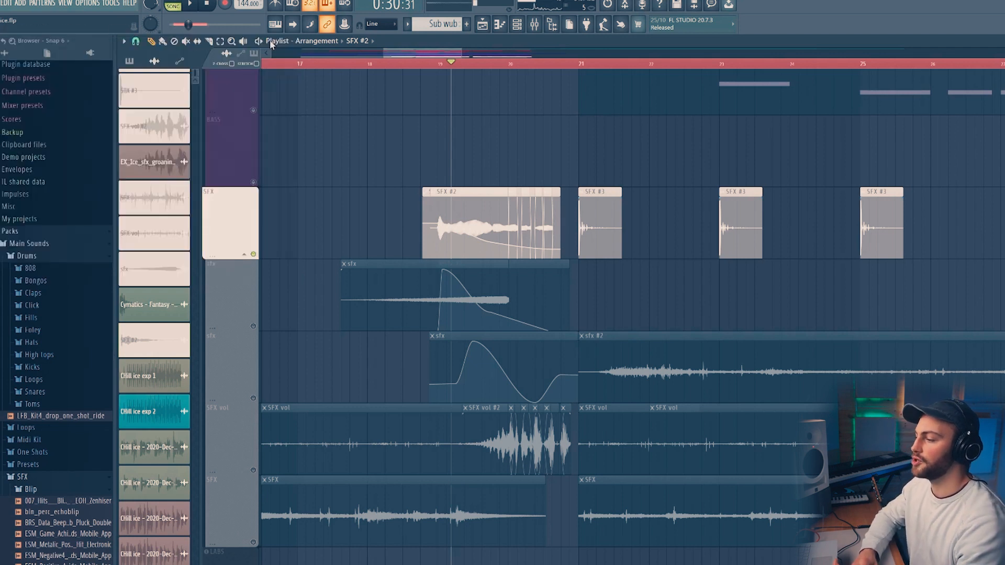
left_click(208, 4)
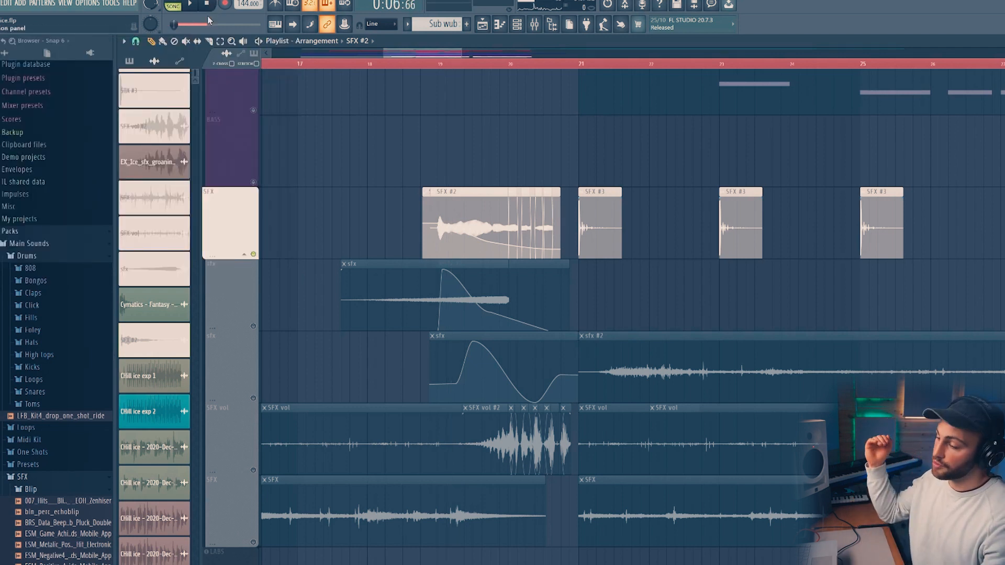
Play the soloed SFX #2 clip from just before bar 19.
left_click(430, 65)
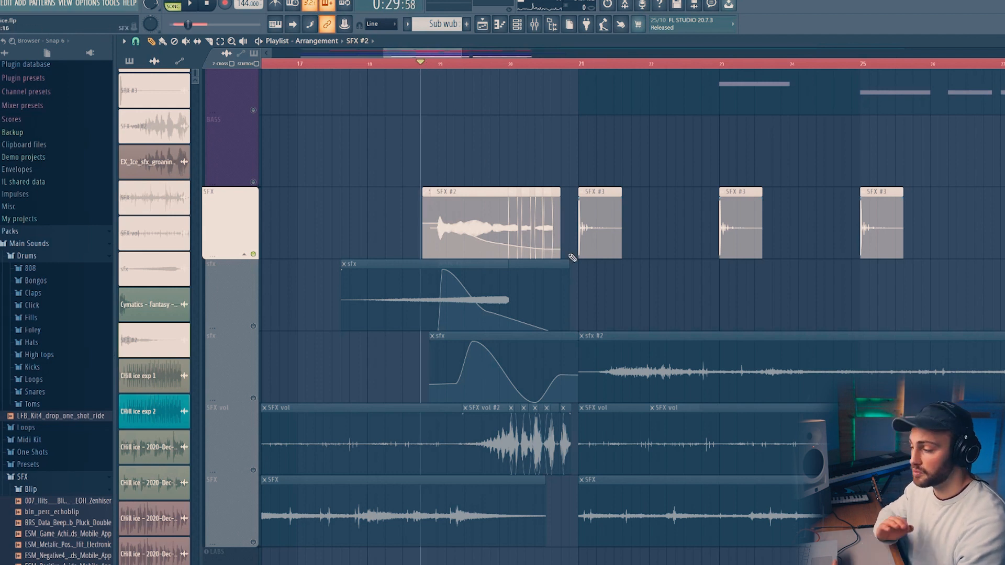
key("space")
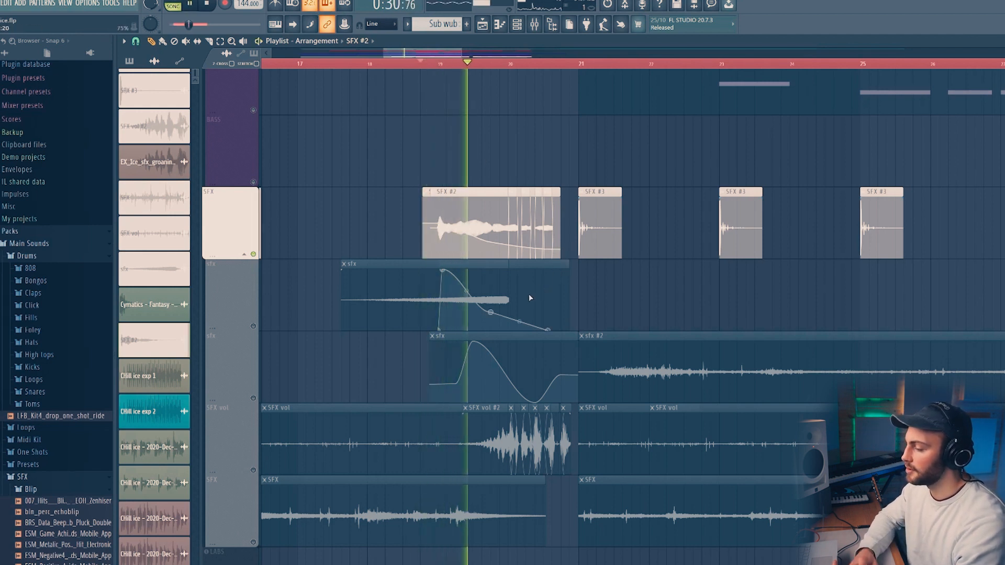
key("space")
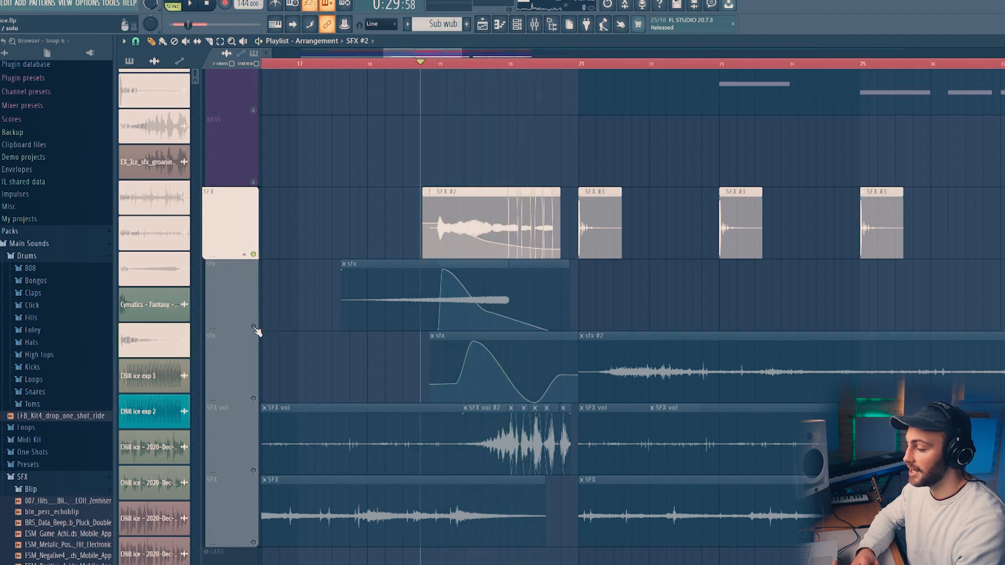
Bring in the sfx riser and SFX vol tracks and play them with SFX #2 from just before bar 19.
left_click(464, 305)
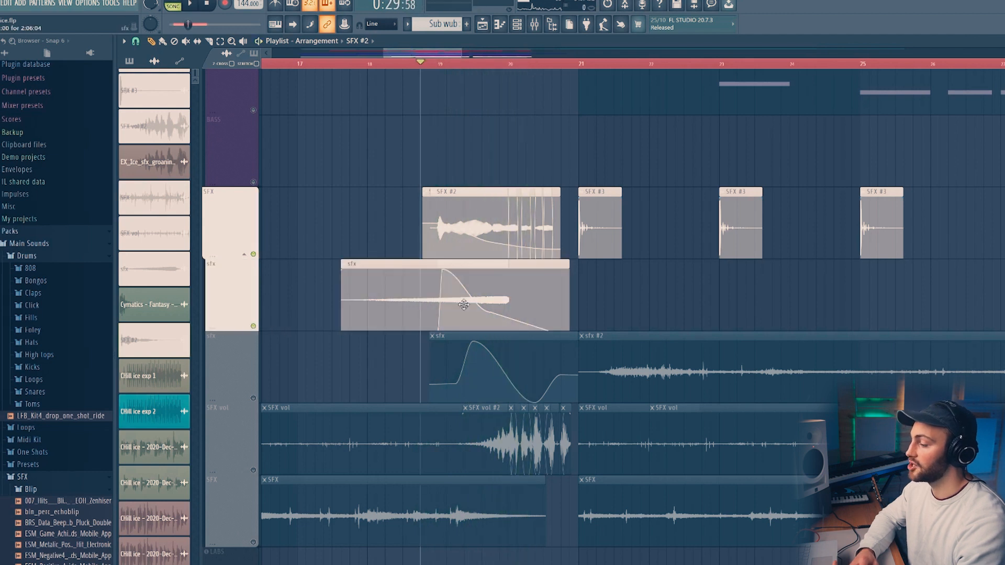
left_click(273, 458)
key("space")
scroll(550, 62, "up", 2)
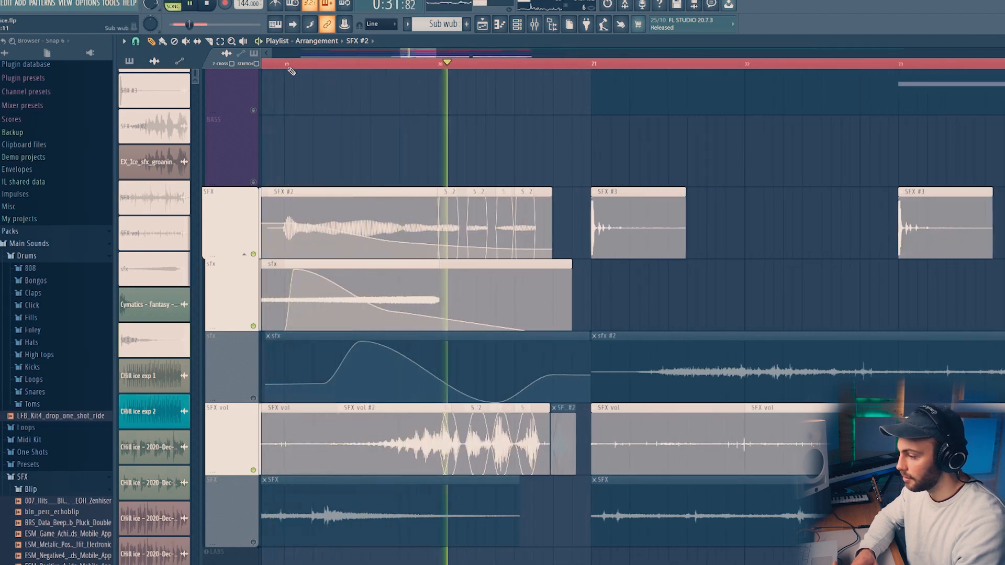
key("space")
scroll(300, 284, "up", 3)
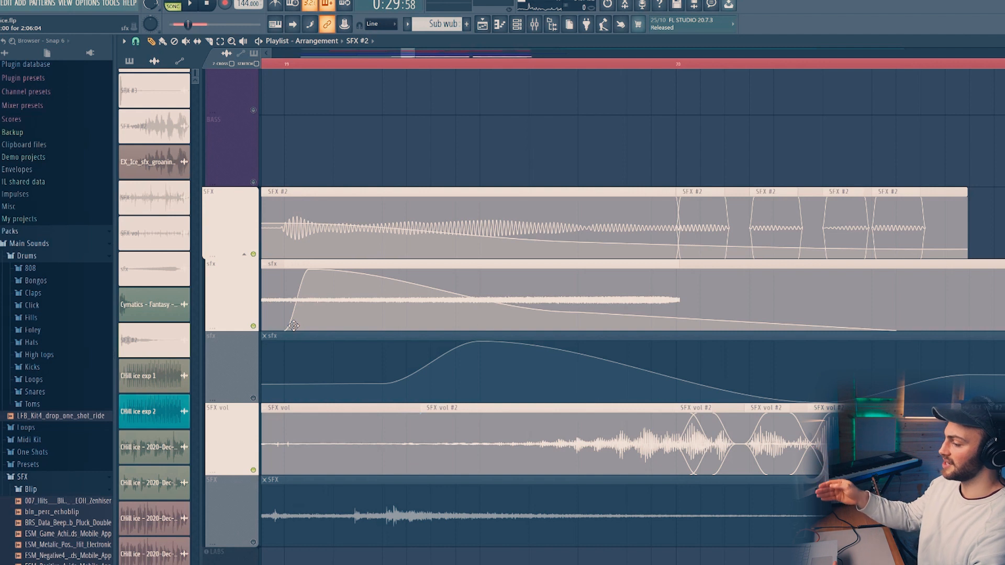
Examine the sfx riser clip with its volume curve and replay the soloed effects from just before bar 19.
double_click(373, 279)
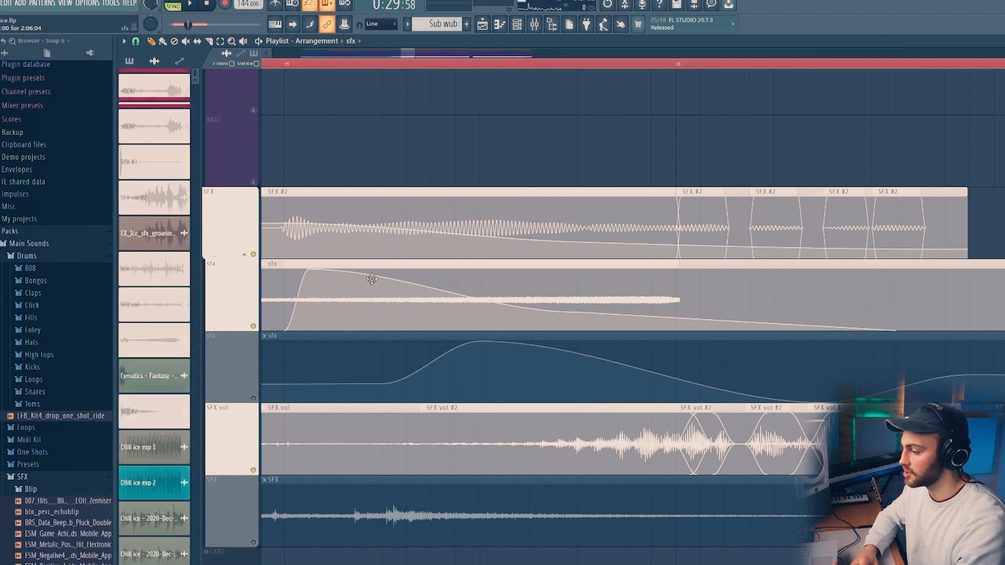
key("Escape")
key("space")
scroll(410, 68, "down", 6)
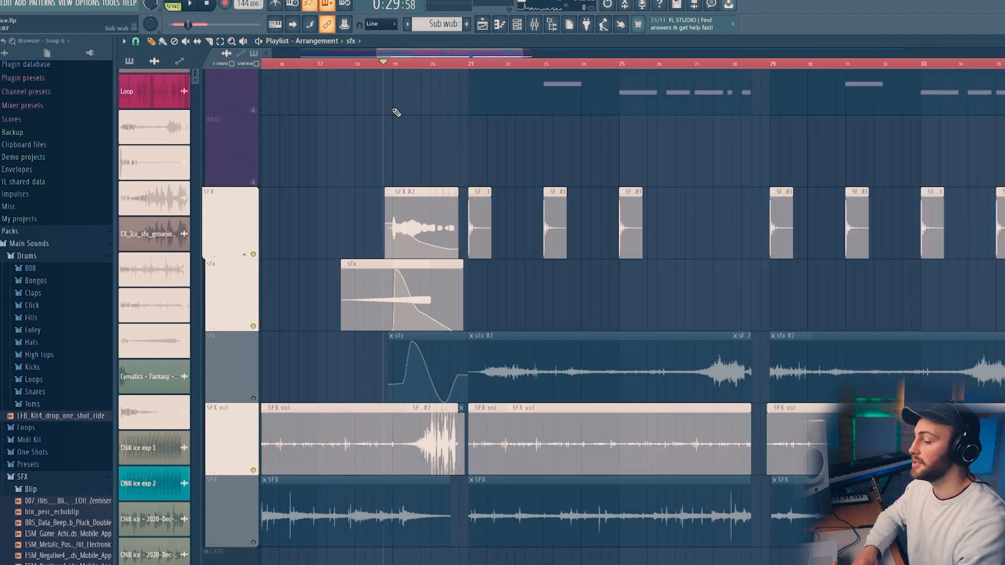
Unsolo the SFX tracks and play the full arrangement from just before bar 19 through the transition into bar 23.
scroll(360, 250, "down", 1)
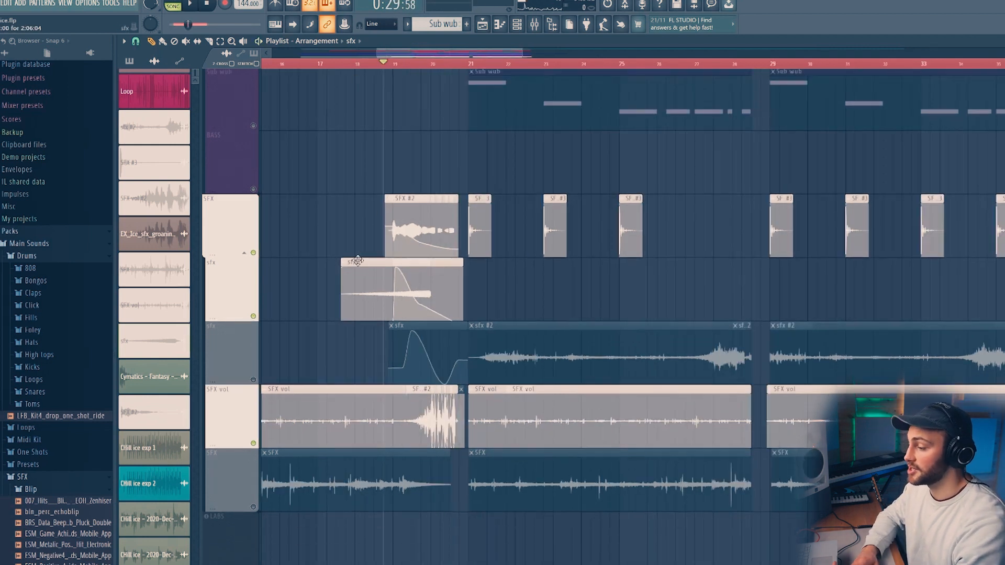
scroll(357, 260, "down", 1)
right_click(255, 360)
right_click(255, 360)
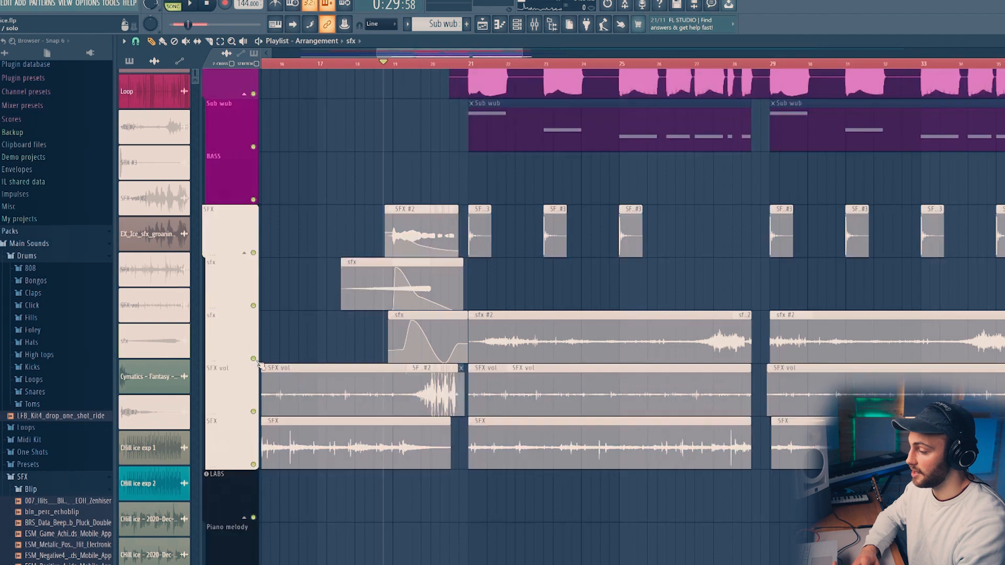
scroll(362, 261, "down", 1)
key("space")
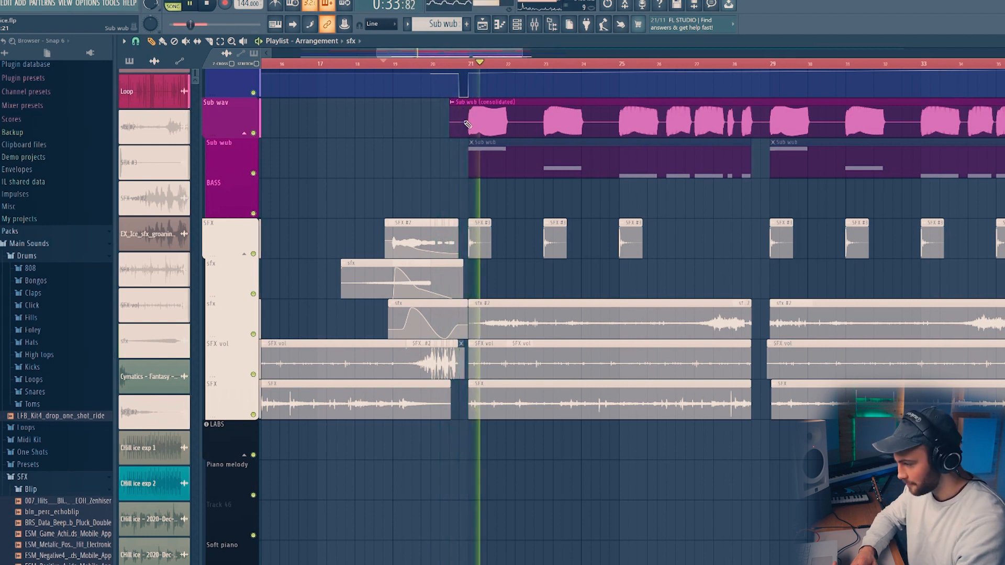
scroll(471, 73, "down", 4)
scroll(471, 73, "down", 6)
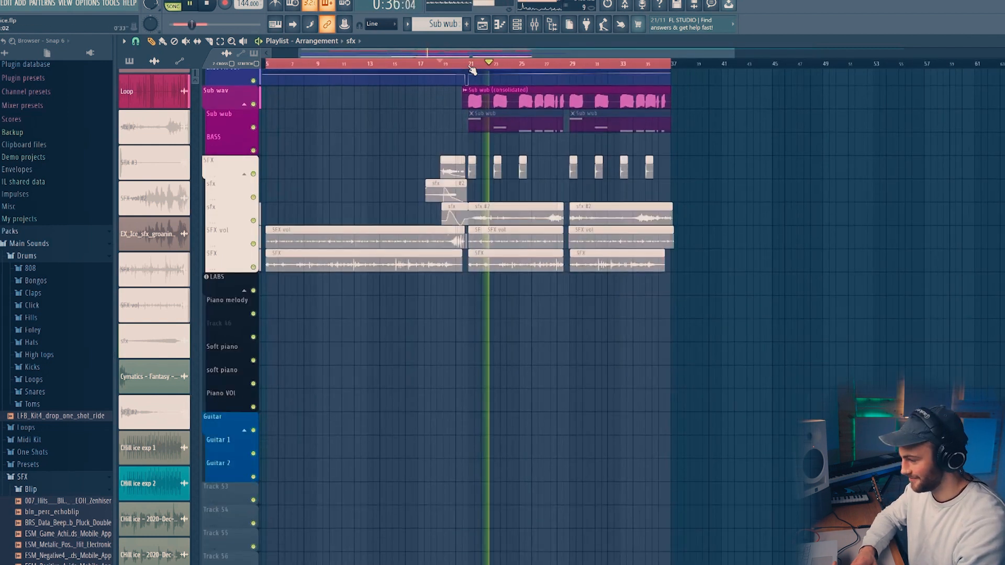
scroll(539, 187, "down", 4)
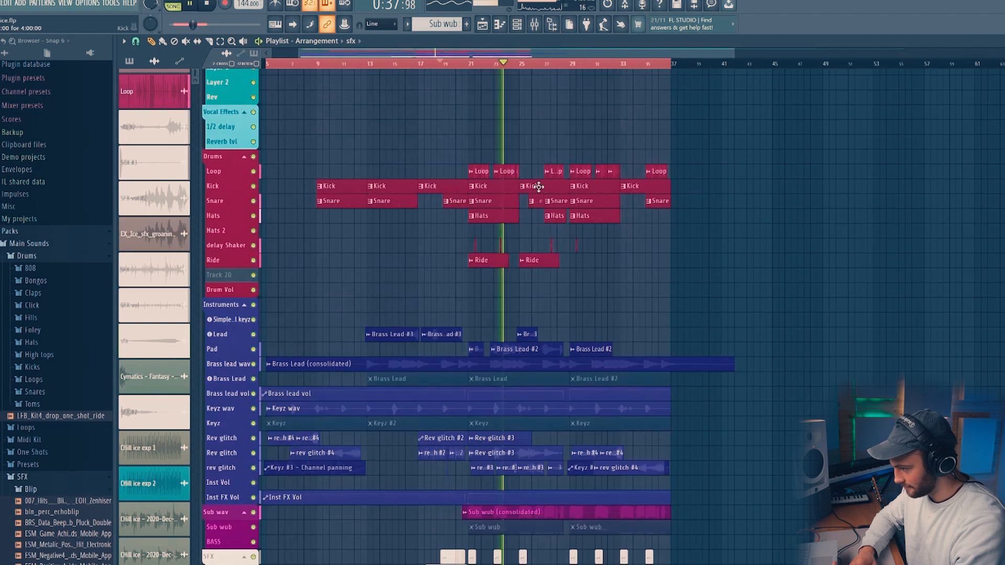
key("space")
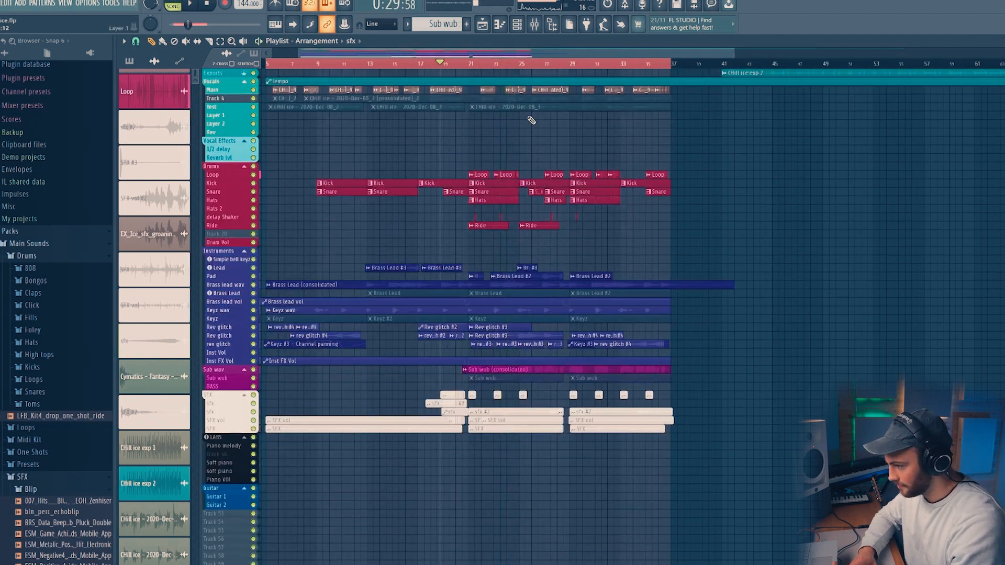
Play the exported CHill ice exp 2 audio from about bar 45.
scroll(576, 110, "up", 5)
scroll(663, 105, "down", 3)
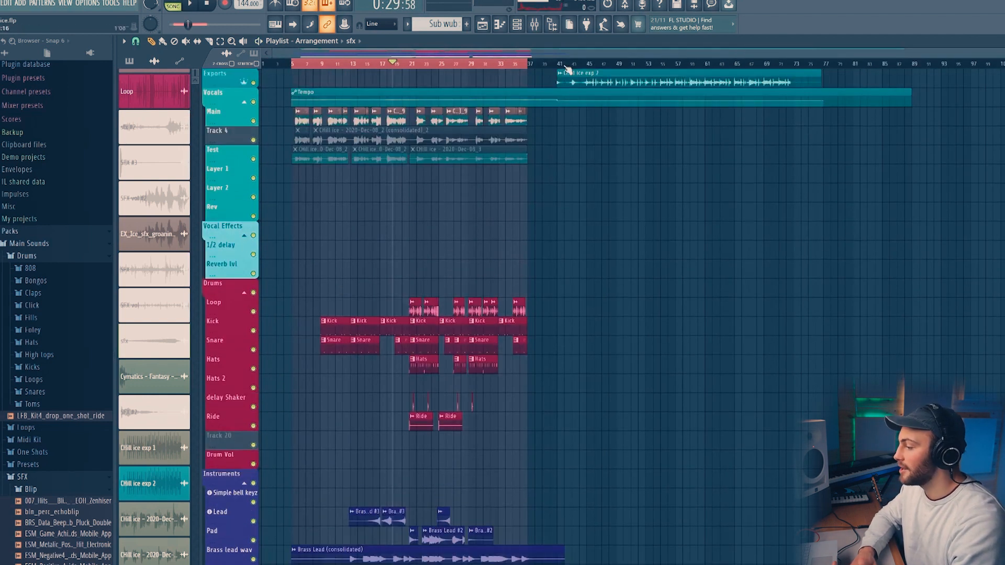
scroll(565, 65, "up", 6)
left_click(590, 64)
key("space")
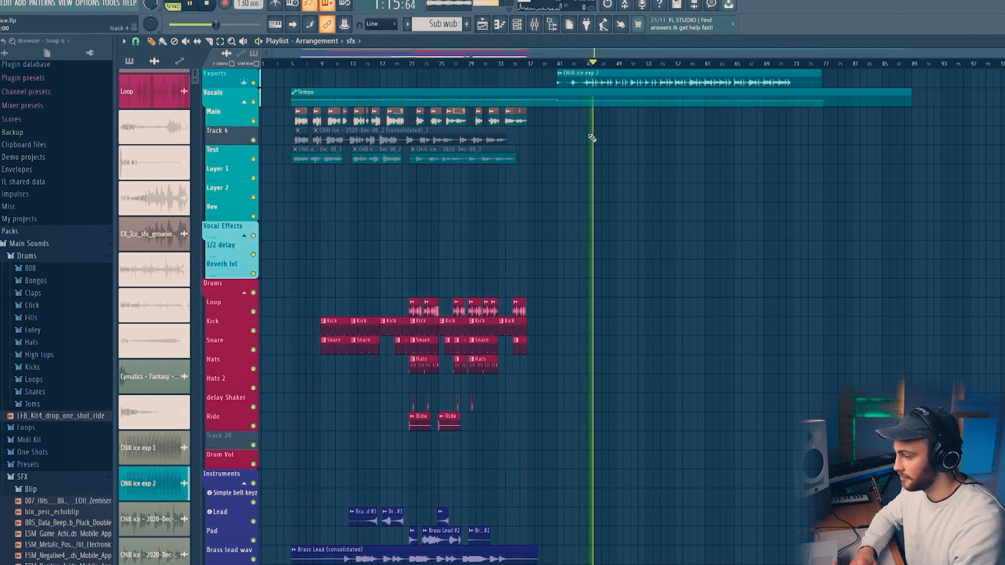
scroll(572, 137, "down", 3)
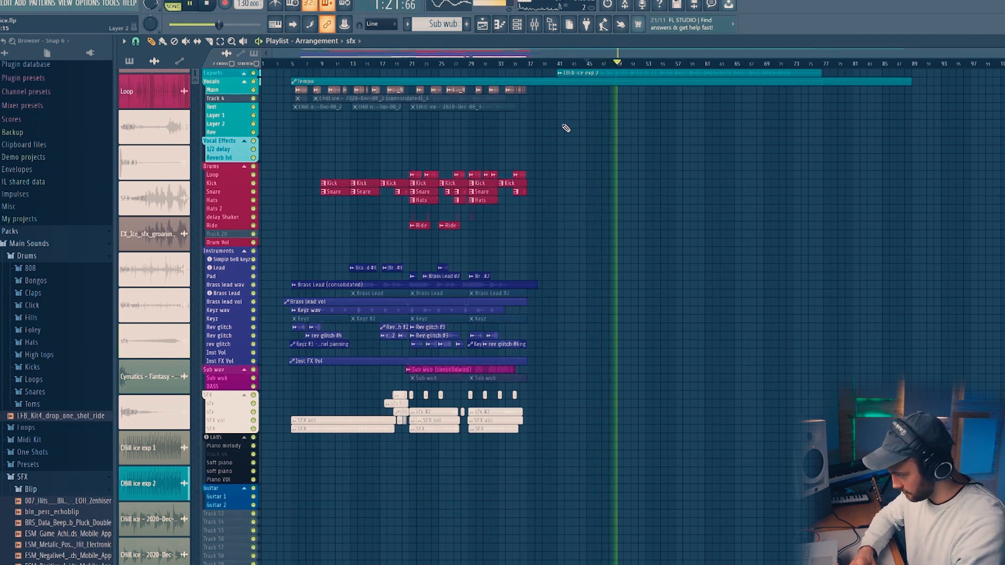
key("space")
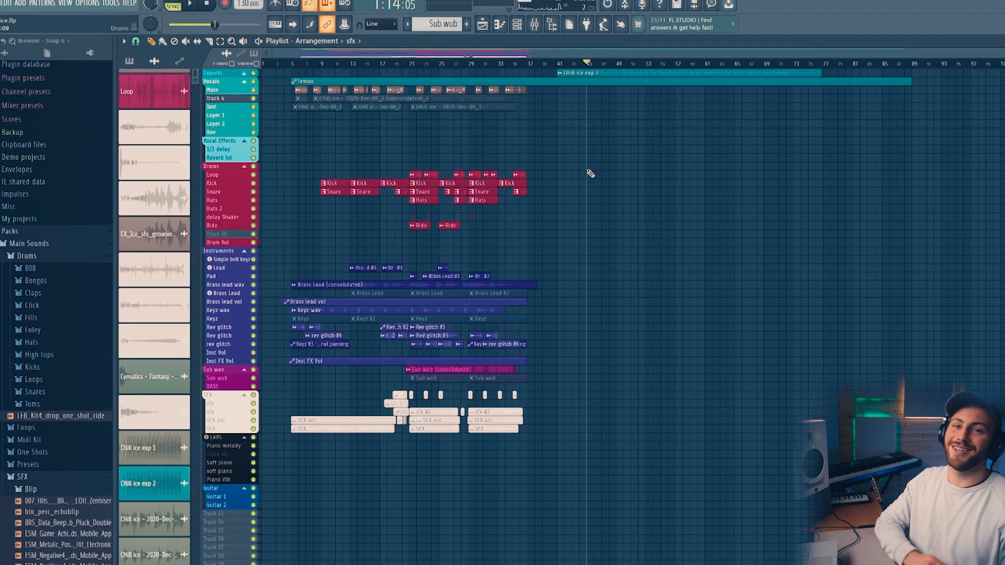